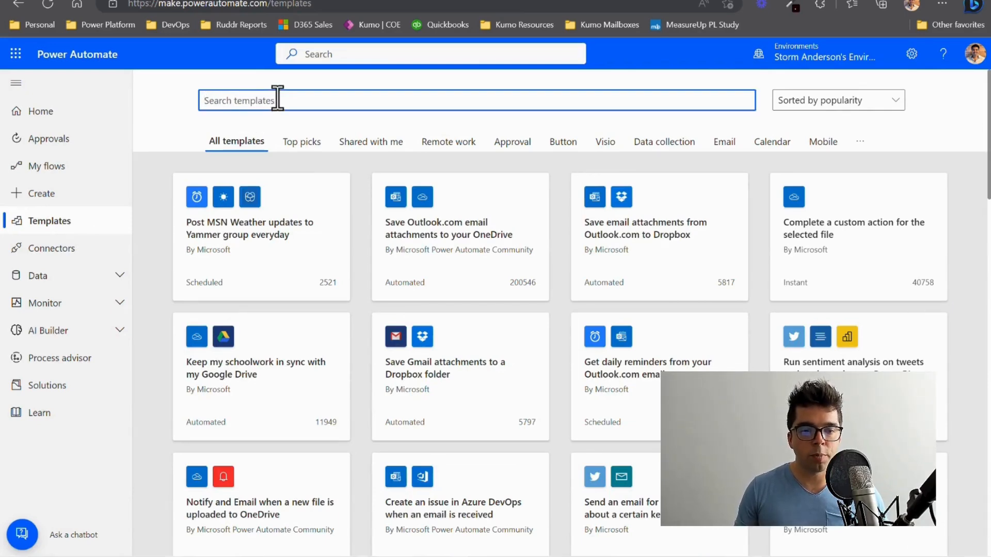
# Step: Search the templates for "save email" and open "Save Office 365 email attachments to specified OneDrive for Business folder"
pyautogui.write('save email')
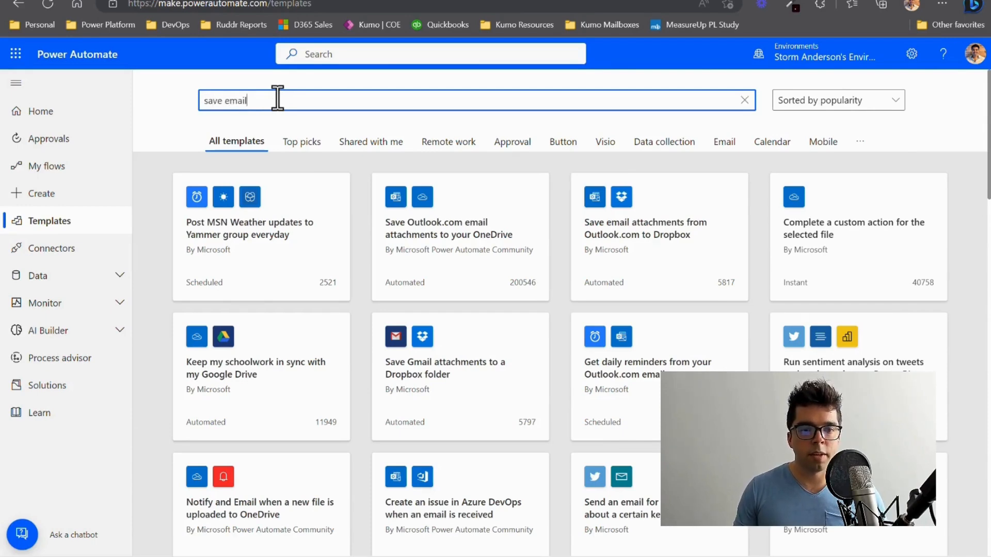
pyautogui.press('Return')
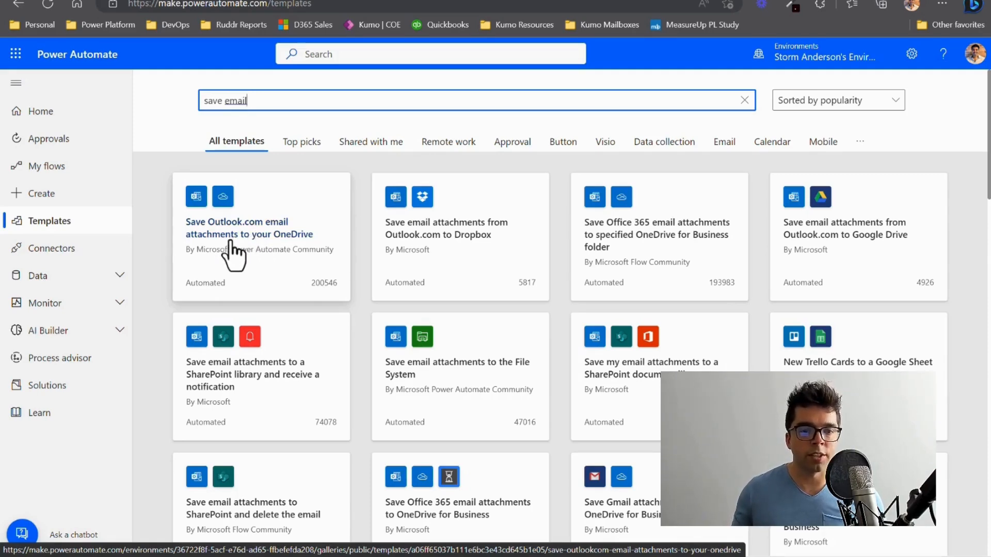
pyautogui.click(672, 247)
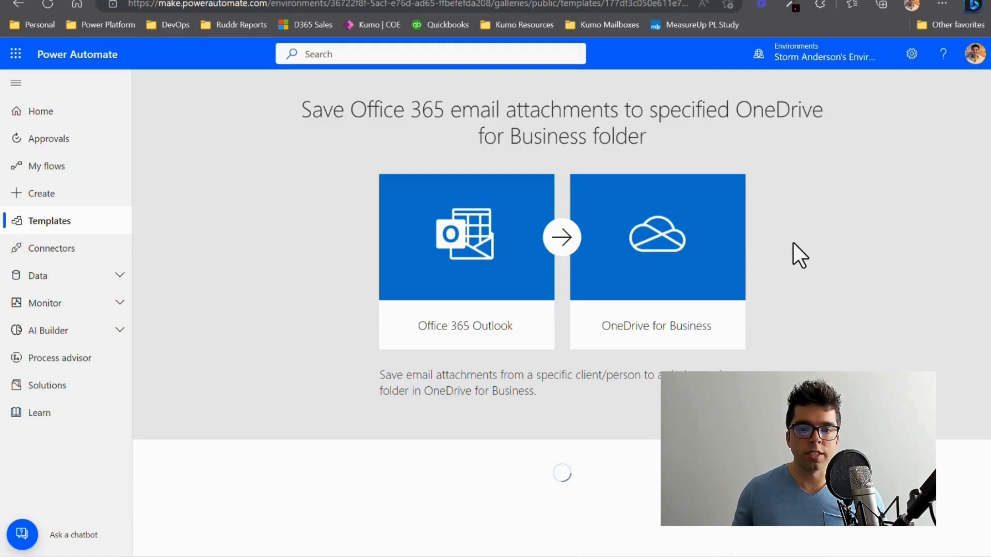
# Step: Review the permissions of the template's OneDrive for Business and Office 365 Outlook connections
pyautogui.scroll(-2, 792, 243)
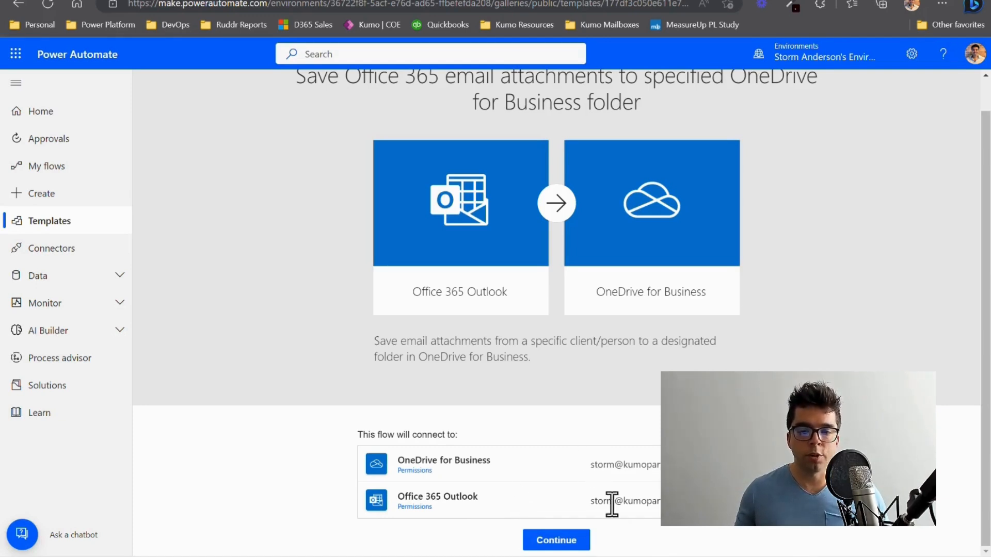
pyautogui.click(414, 470)
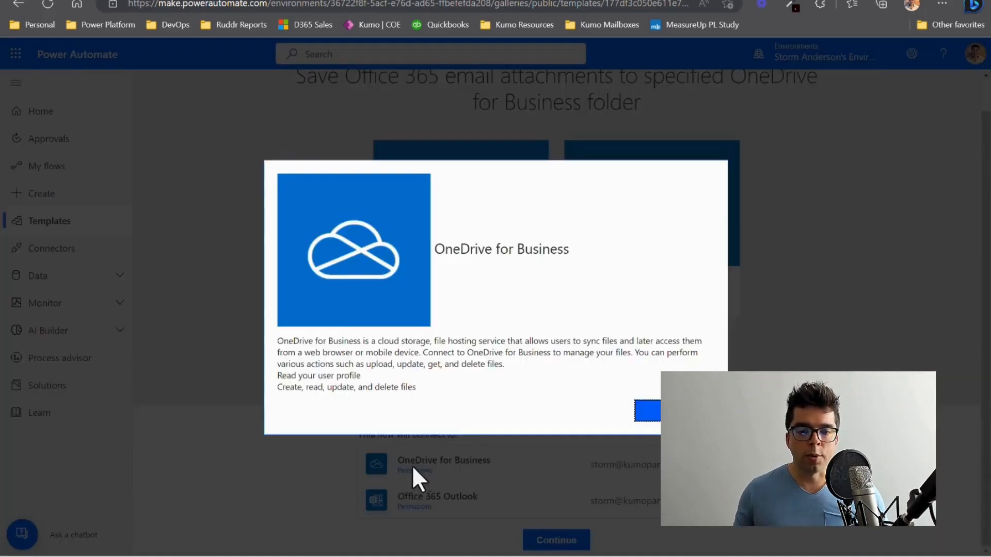
pyautogui.click(416, 462)
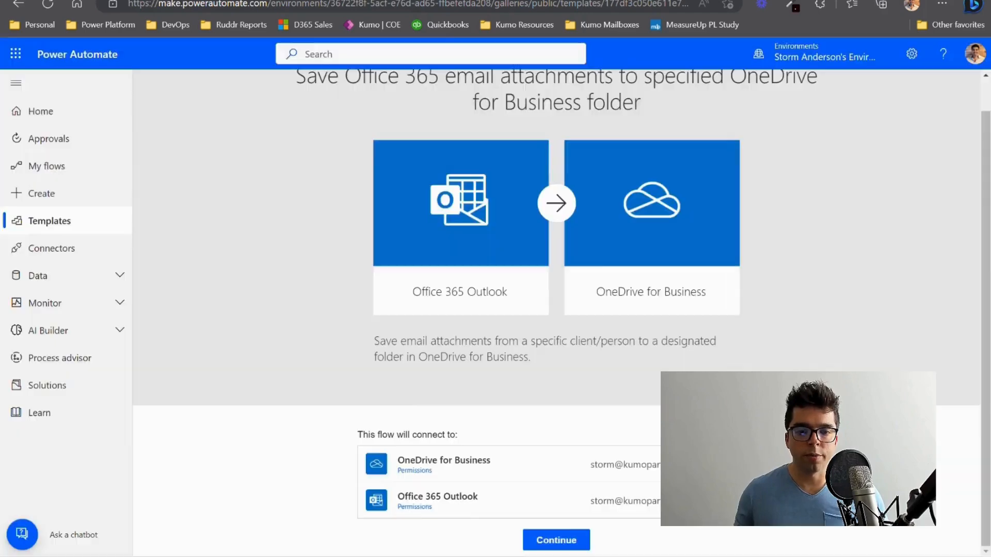
pyautogui.click(412, 507)
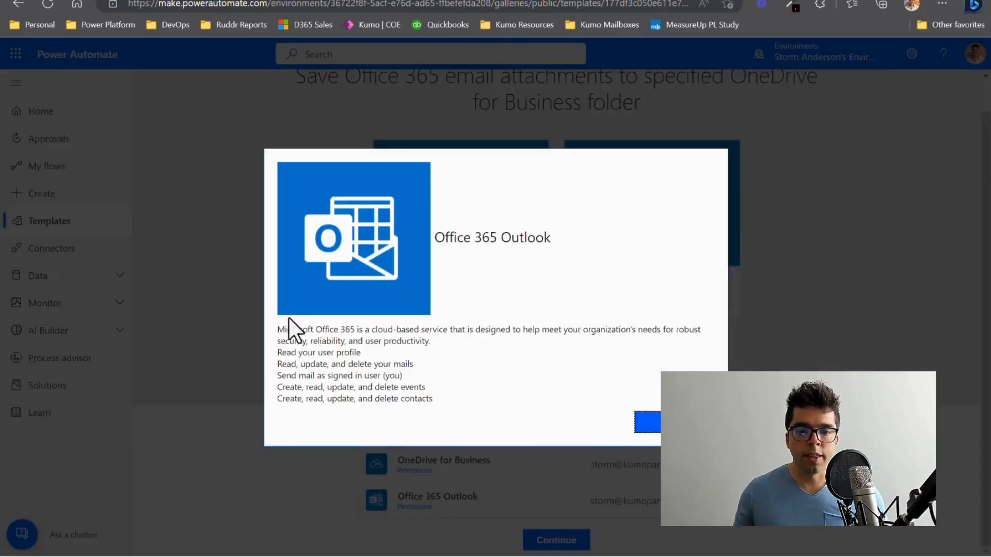
pyautogui.moveTo(277, 351); pyautogui.dragTo(500, 414)
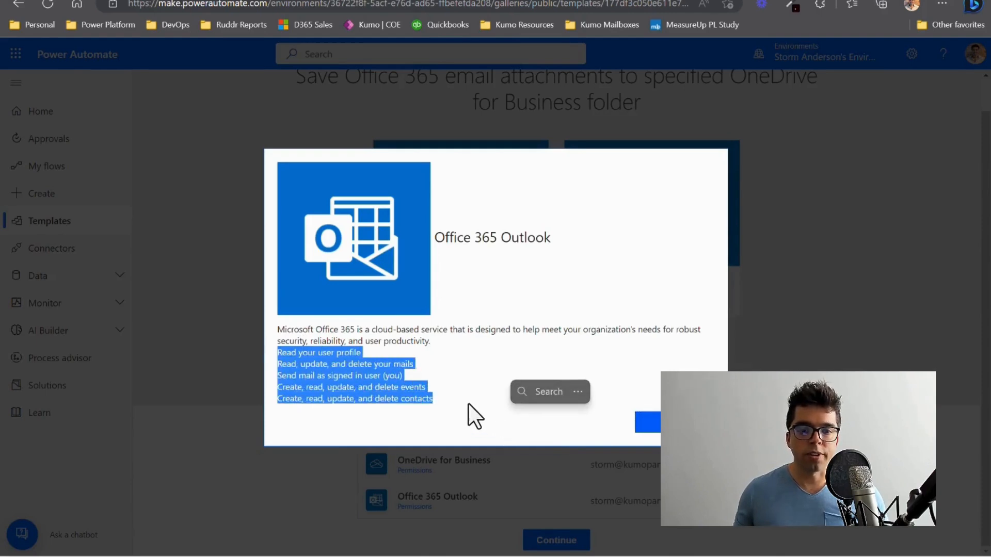
pyautogui.click(426, 364)
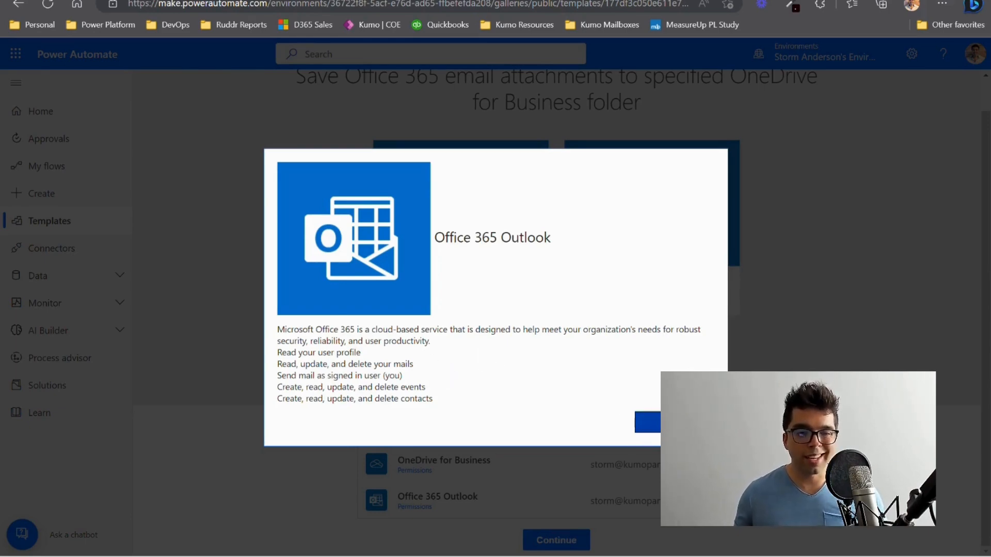
pyautogui.click(675, 422)
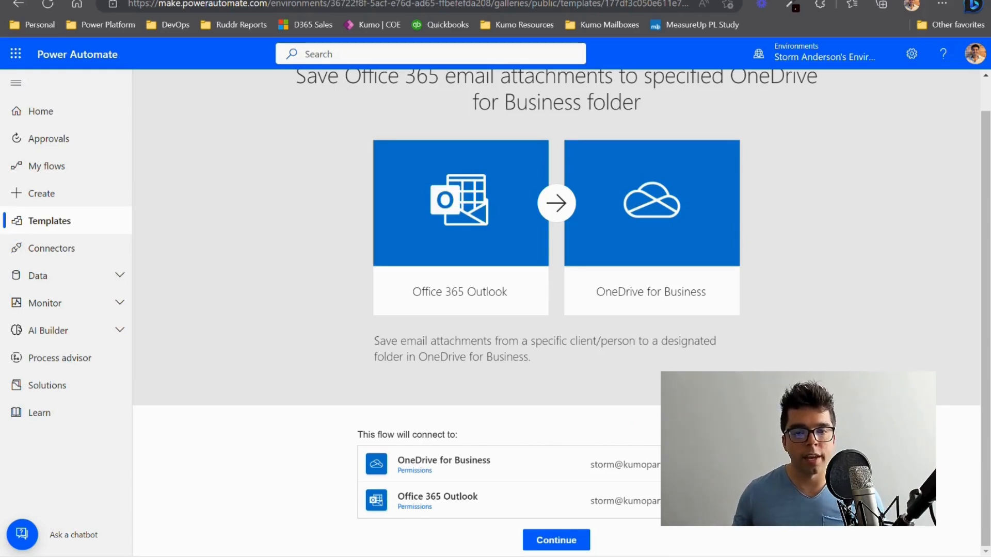
# Step: Continue with the template's connections into the flow editor and show the advanced options of the On new email trigger
pyautogui.click(557, 541)
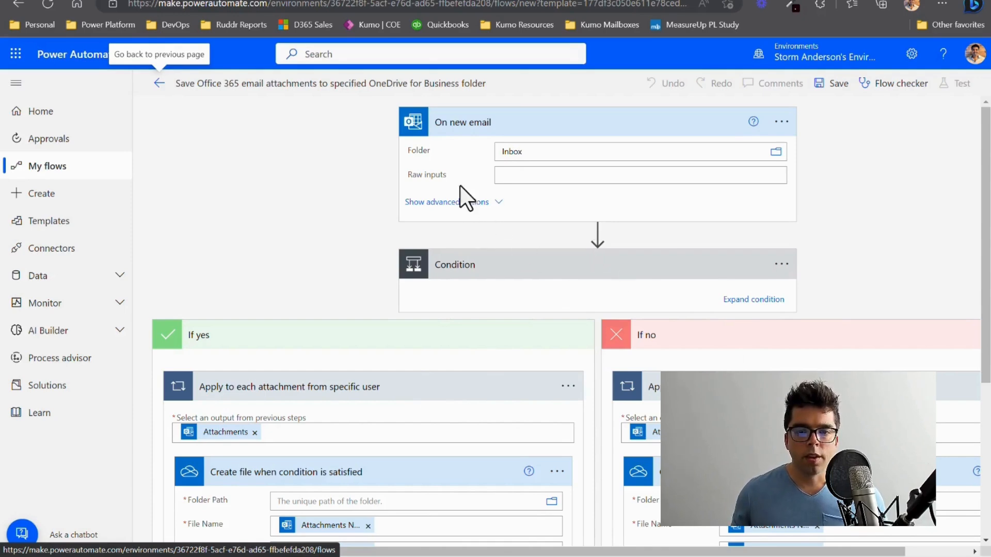
pyautogui.click(472, 206)
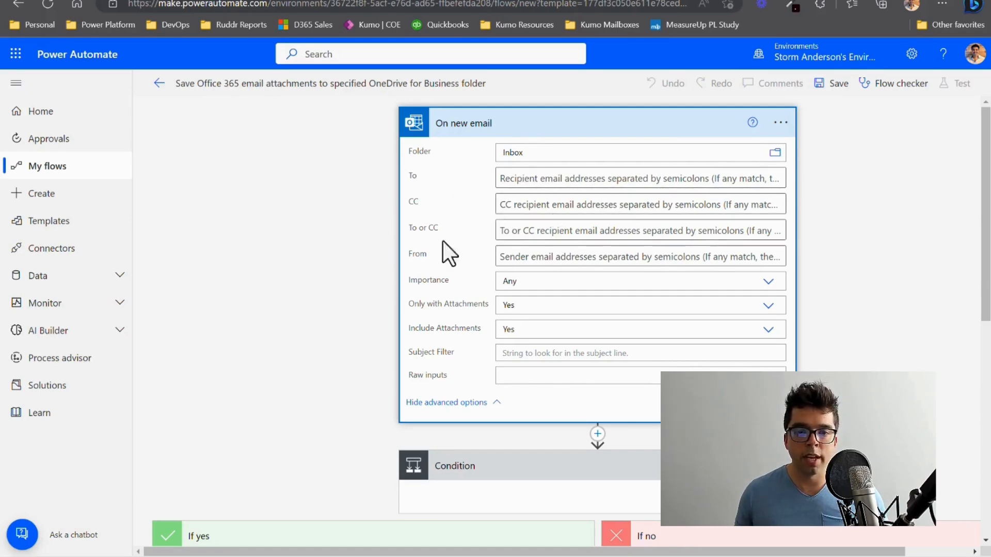
pyautogui.click(565, 257)
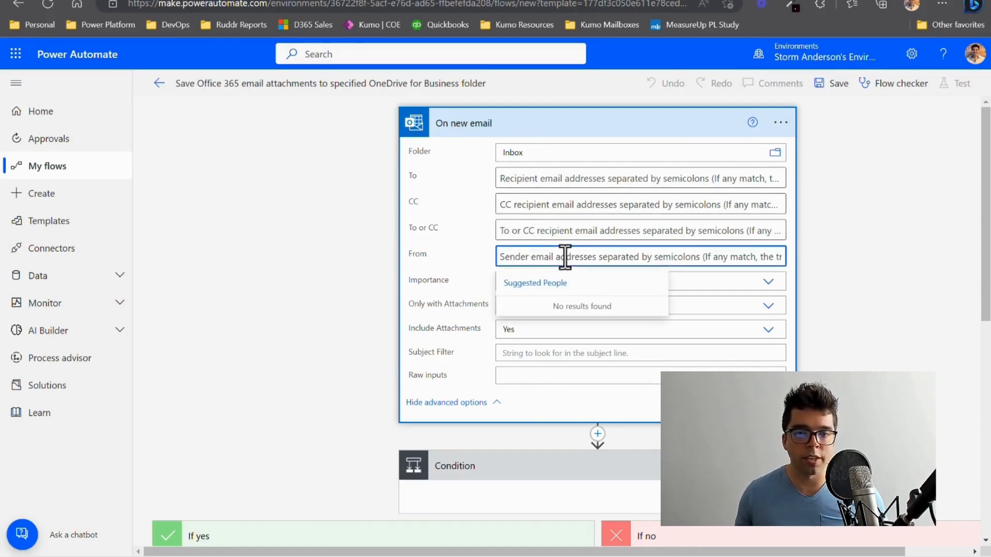
pyautogui.click(453, 247)
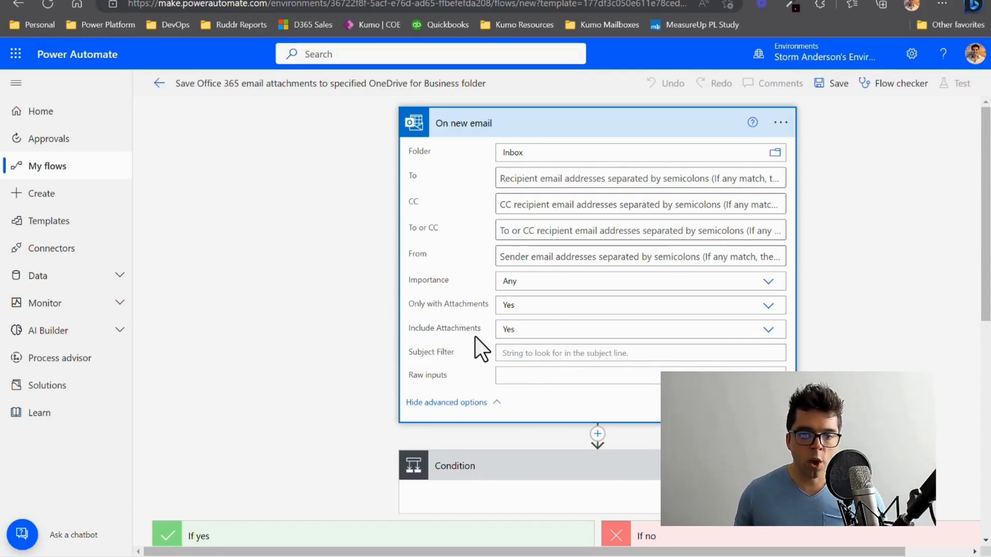
# Step: Expand the Condition step and examine its criteria and the actions in the If yes and If no branches
pyautogui.scroll(-5, 475, 336)
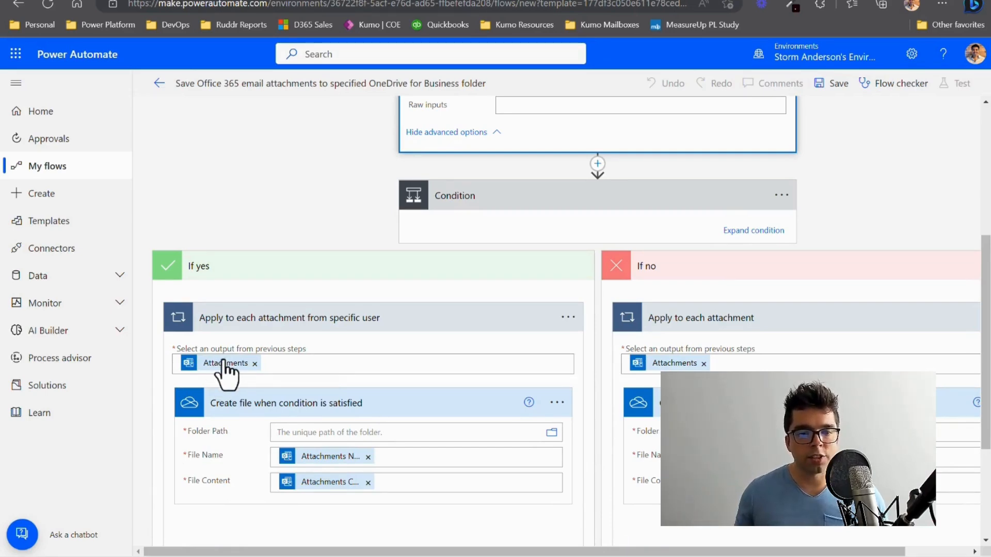
pyautogui.scroll(3, 480, 261)
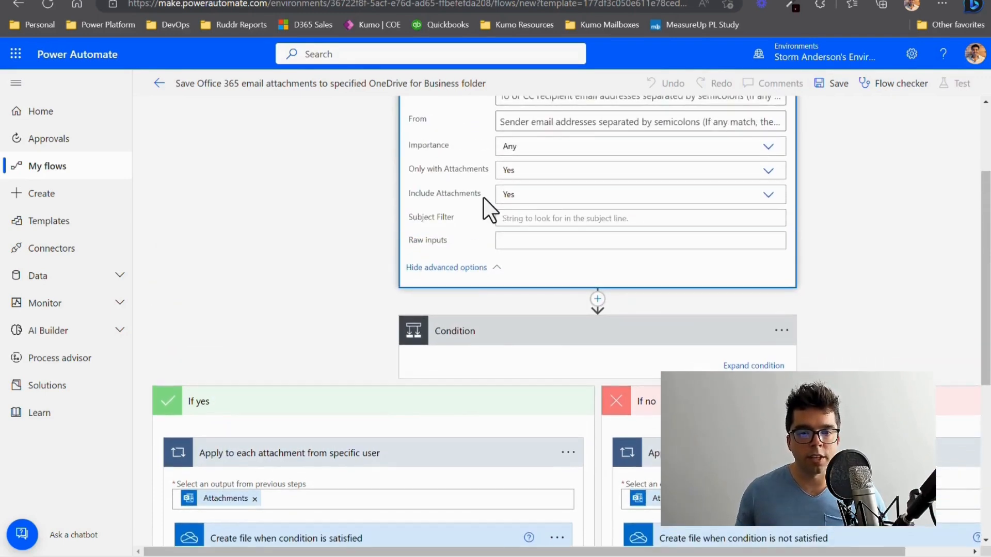
pyautogui.scroll(-3, 490, 207)
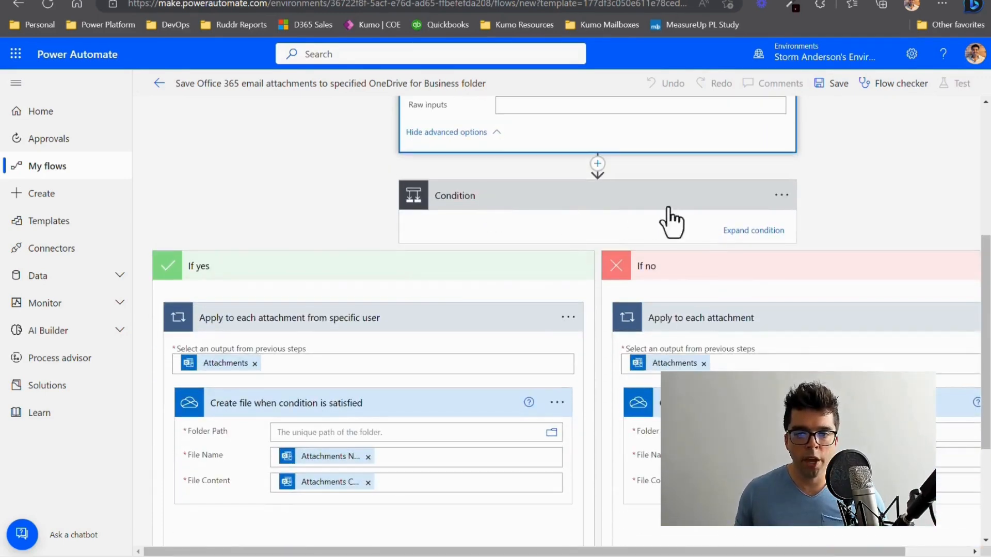
pyautogui.click(750, 230)
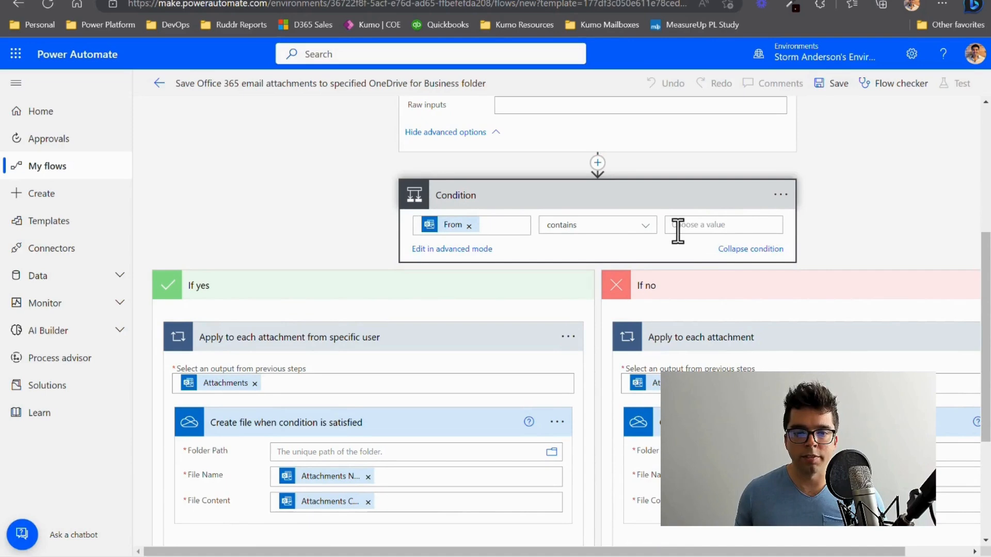
pyautogui.scroll(-3, 671, 243)
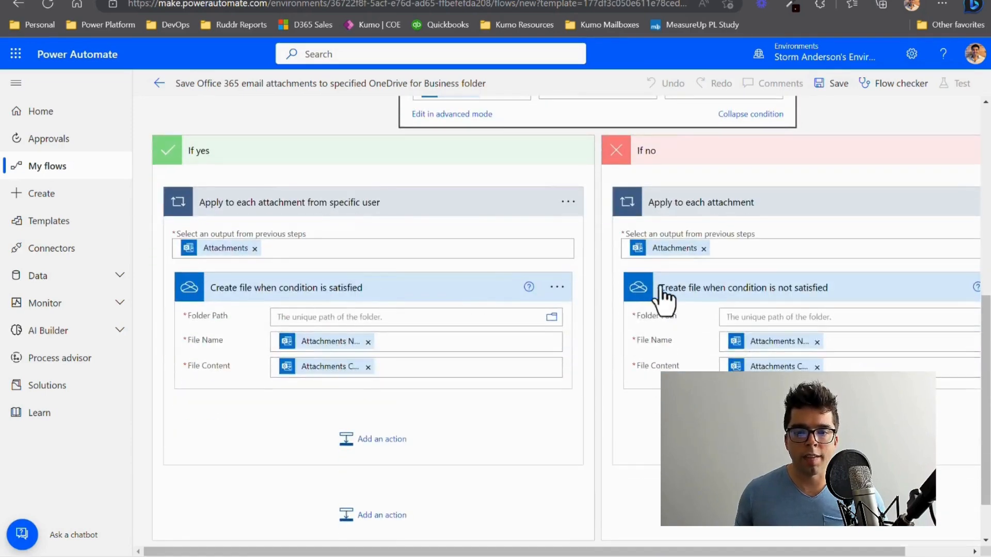
pyautogui.scroll(2, 609, 290)
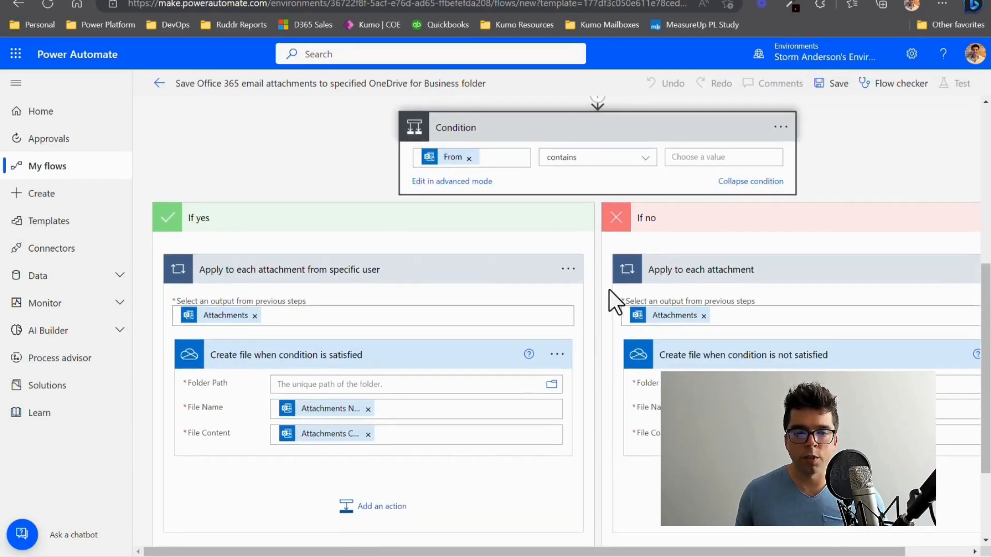
pyautogui.scroll(-2, 612, 290)
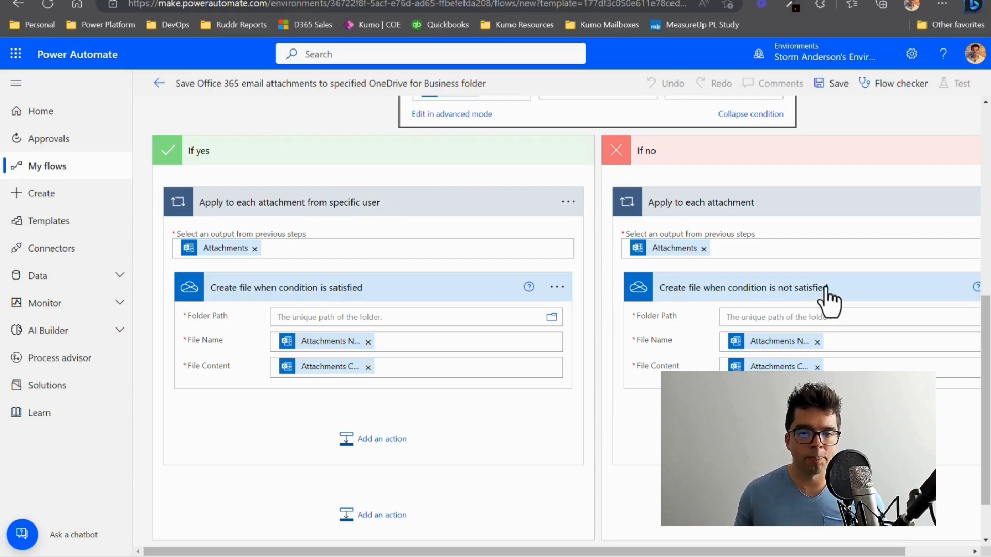
pyautogui.scroll(8, 827, 302)
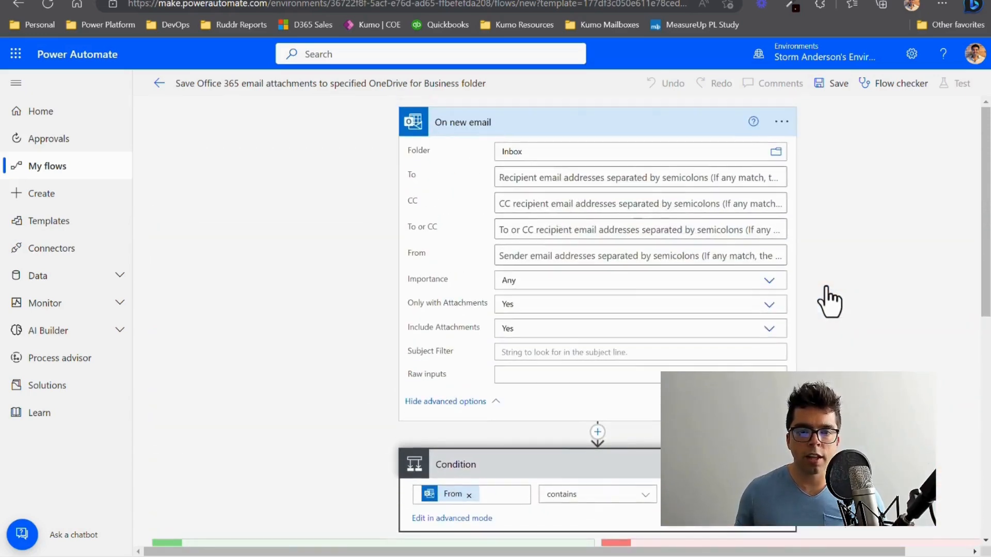
# Step: Collapse the On new email trigger, try to save the flow, and dismiss the flow checker
pyautogui.click(781, 123)
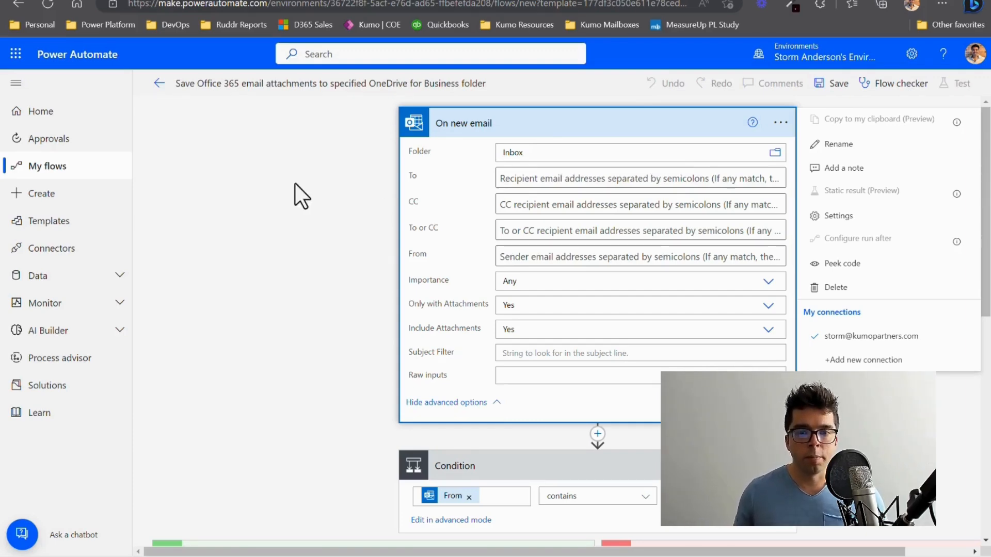
pyautogui.click(555, 132)
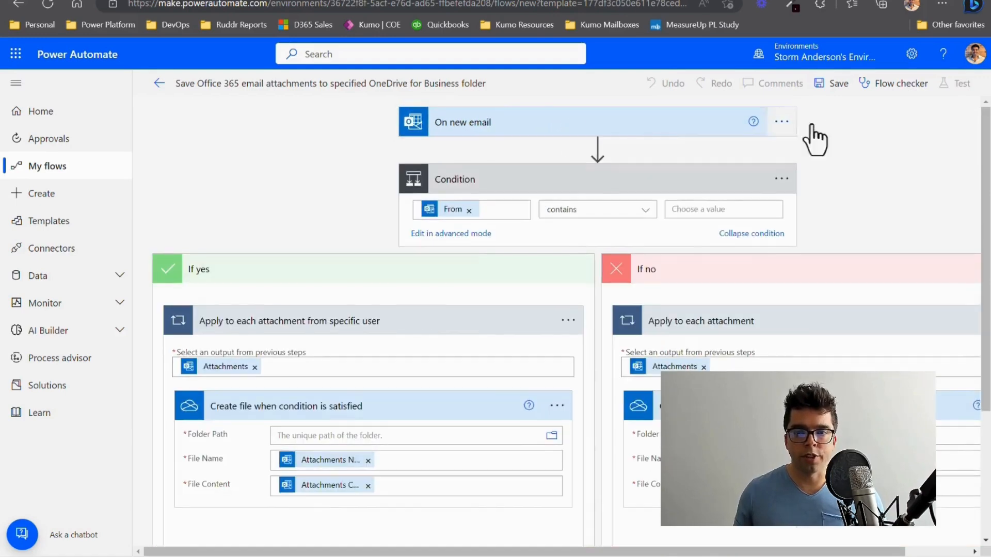
pyautogui.click(836, 85)
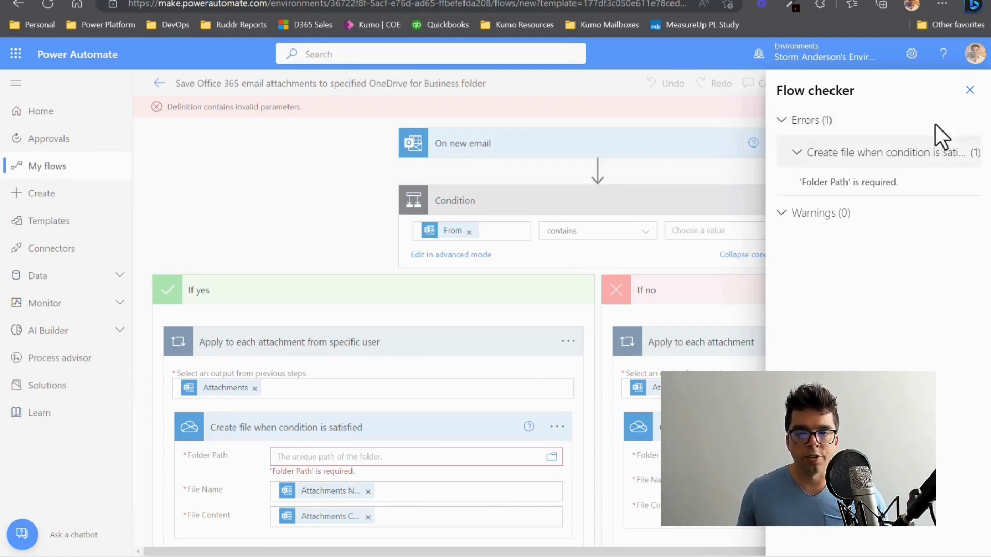
pyautogui.click(970, 90)
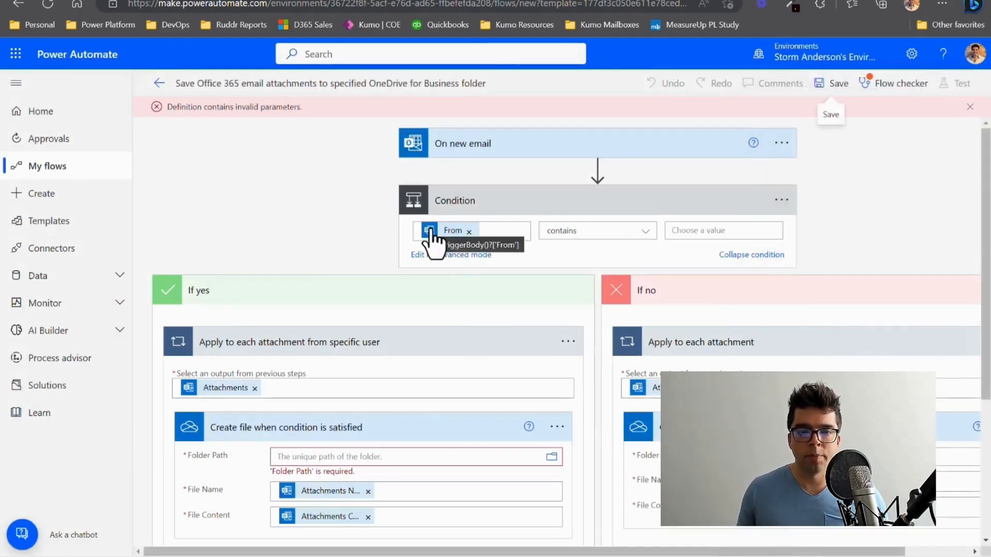
# Step: Set the folder path of the Create file when condition is satisfied action to the OneDrive folder /custom folder
pyautogui.scroll(-1, 431, 240)
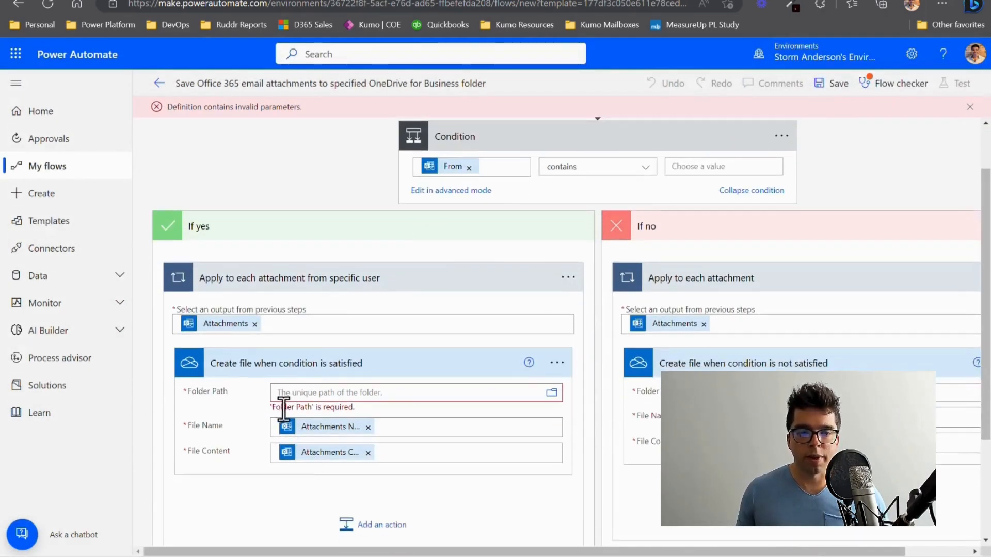
pyautogui.click(351, 393)
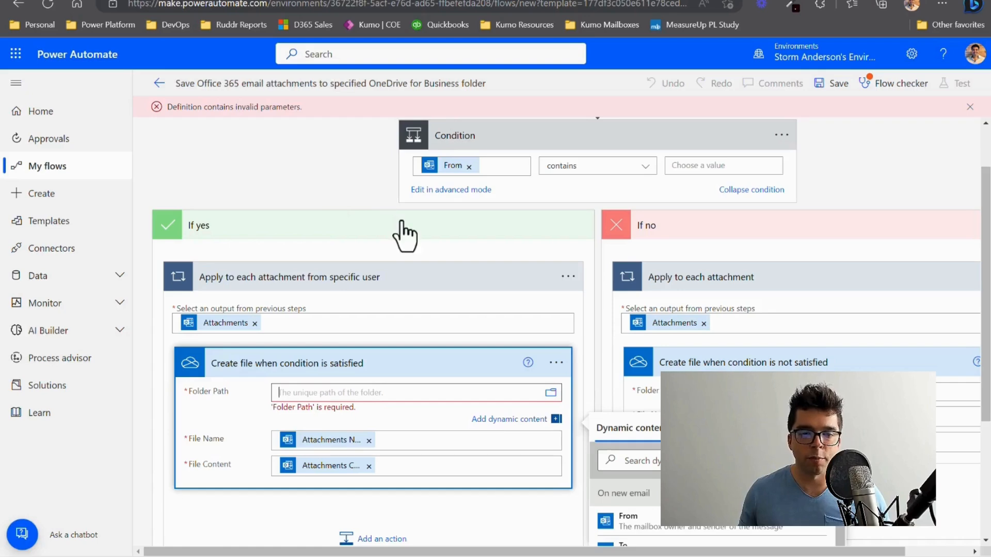
pyautogui.scroll(-3, 405, 234)
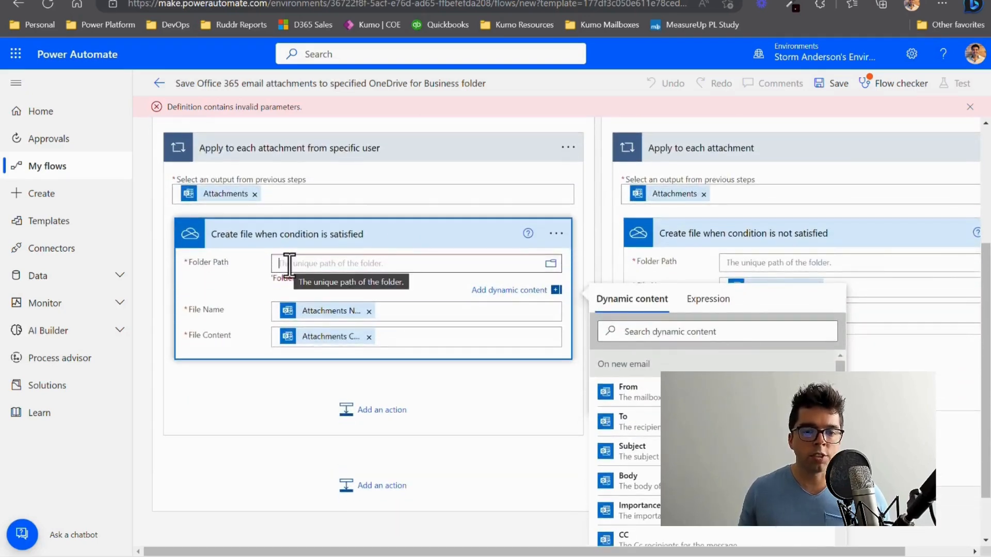
pyautogui.click(550, 264)
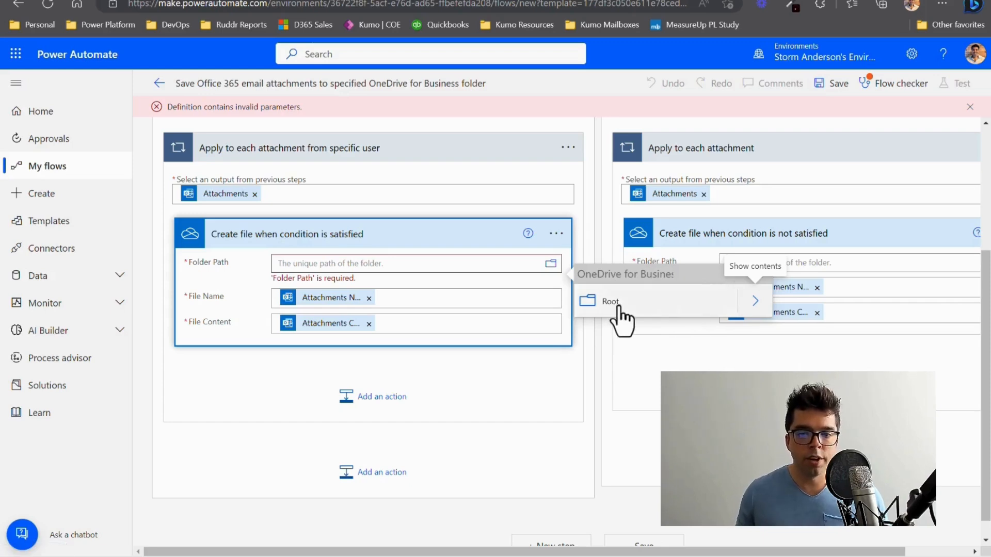
pyautogui.click(755, 302)
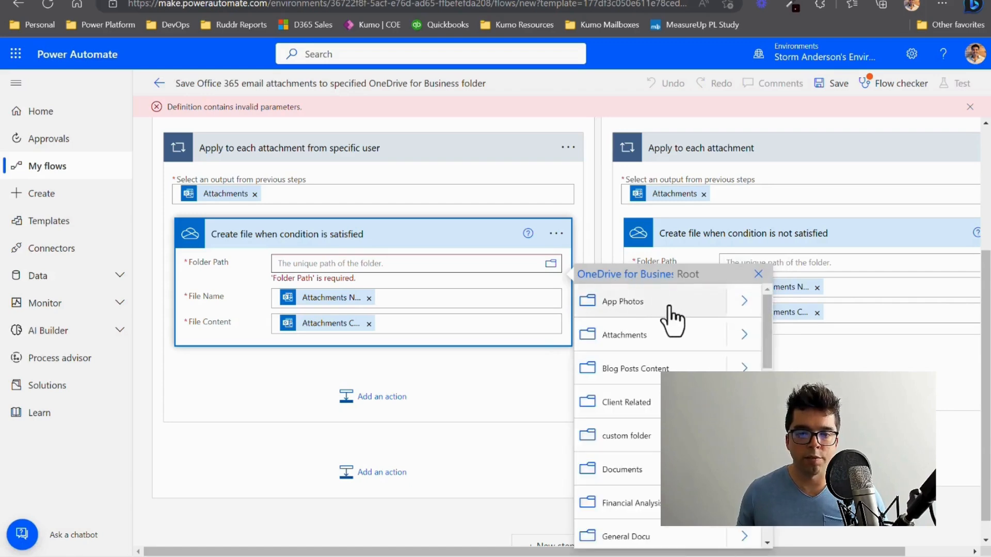
pyautogui.scroll(-4, 671, 315)
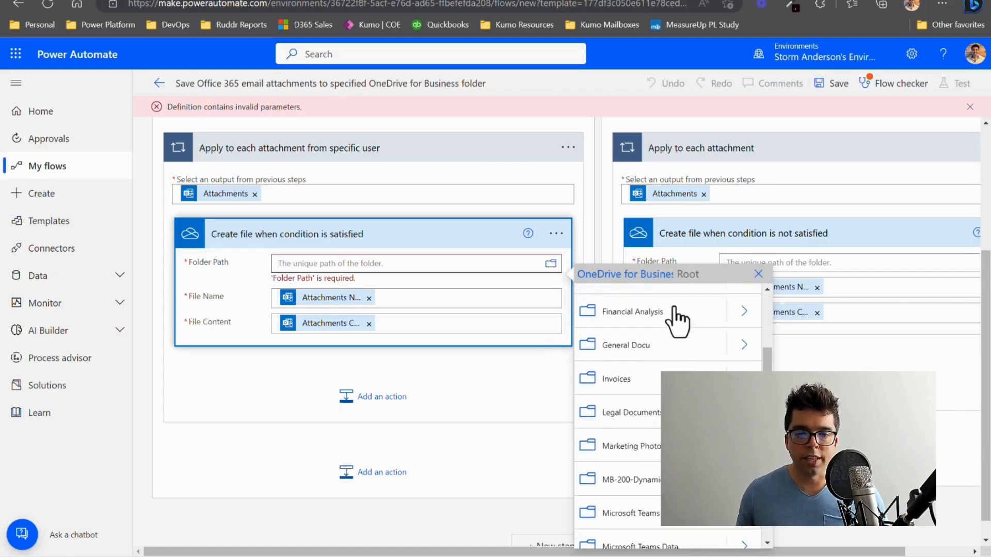
pyautogui.scroll(-5, 676, 317)
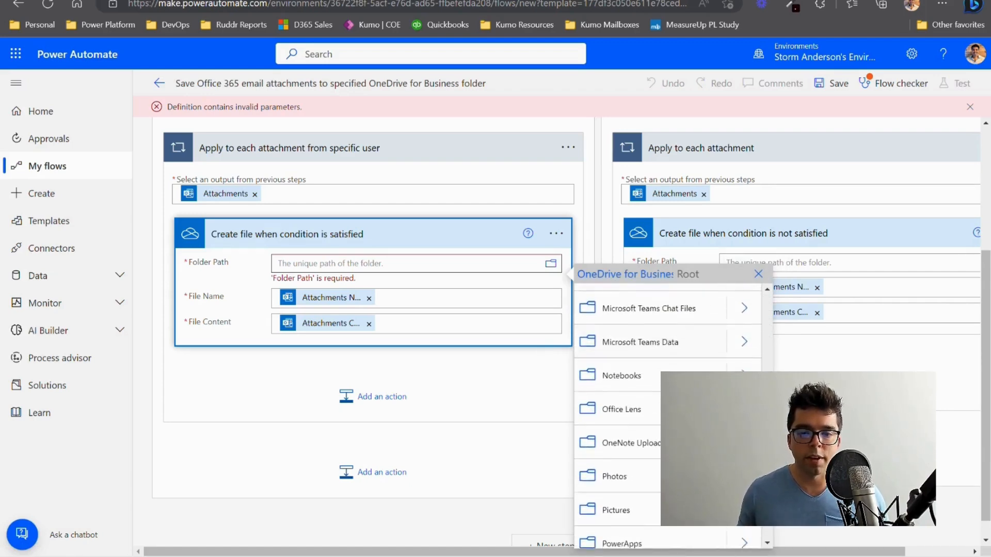
pyautogui.scroll(-4, 670, 320)
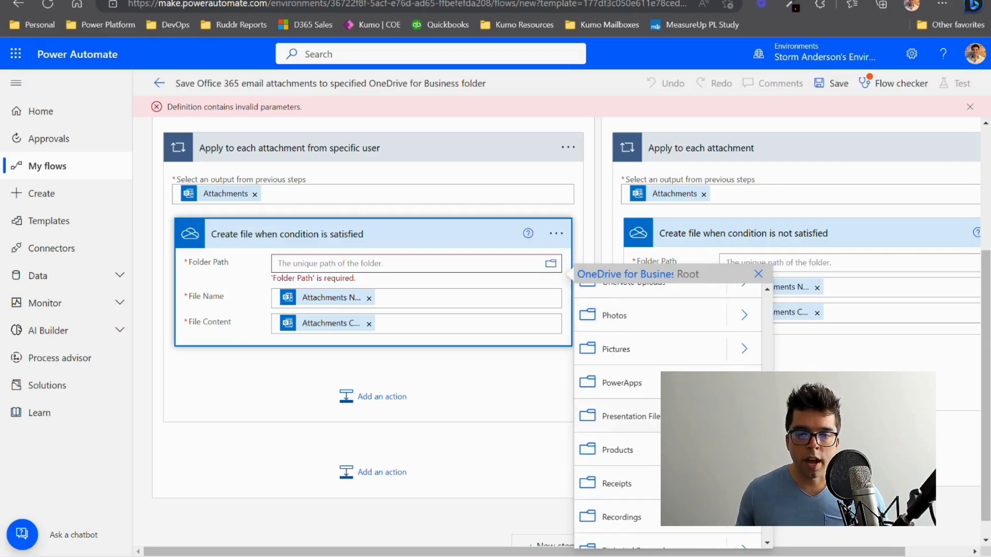
pyautogui.scroll(-2, 671, 320)
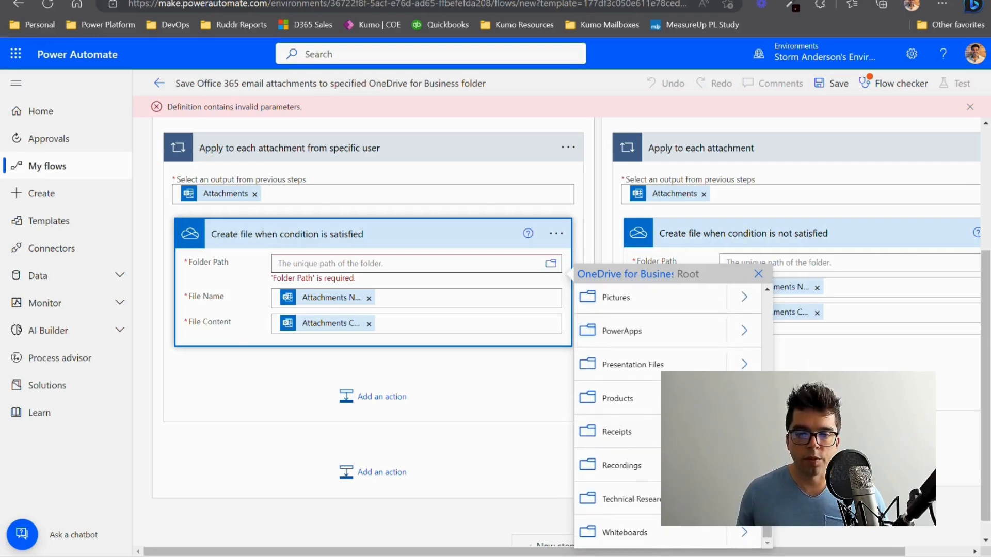
pyautogui.scroll(5, 619, 438)
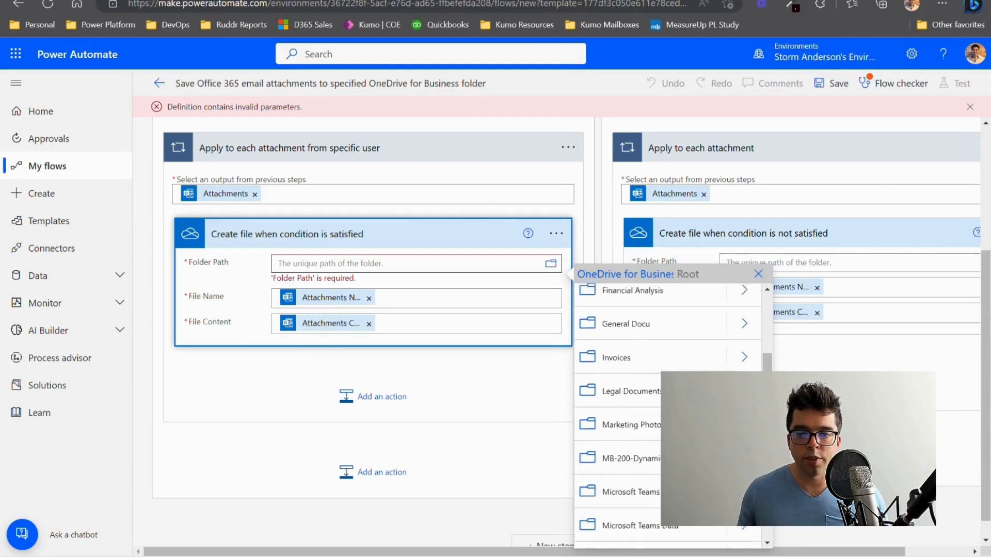
pyautogui.scroll(3, 619, 403)
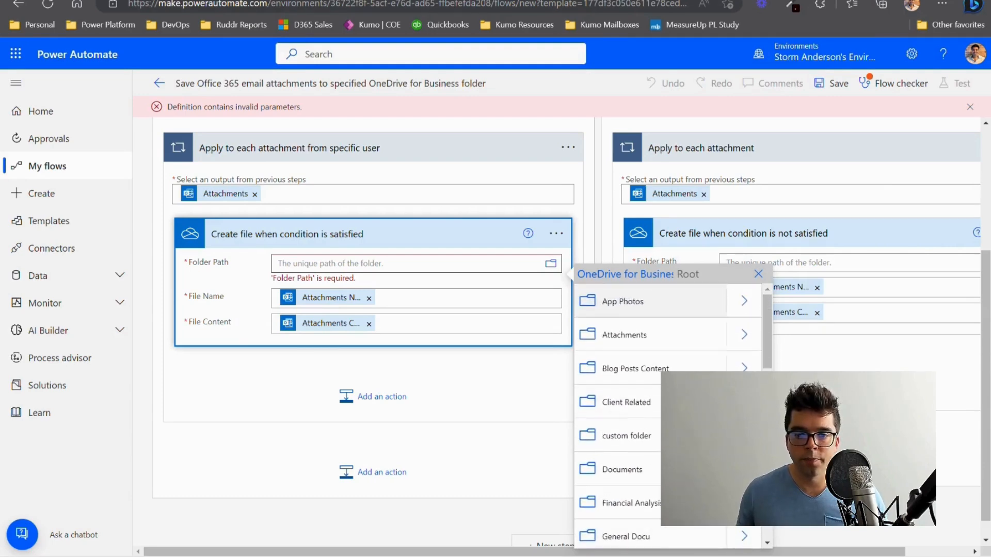
pyautogui.click(642, 438)
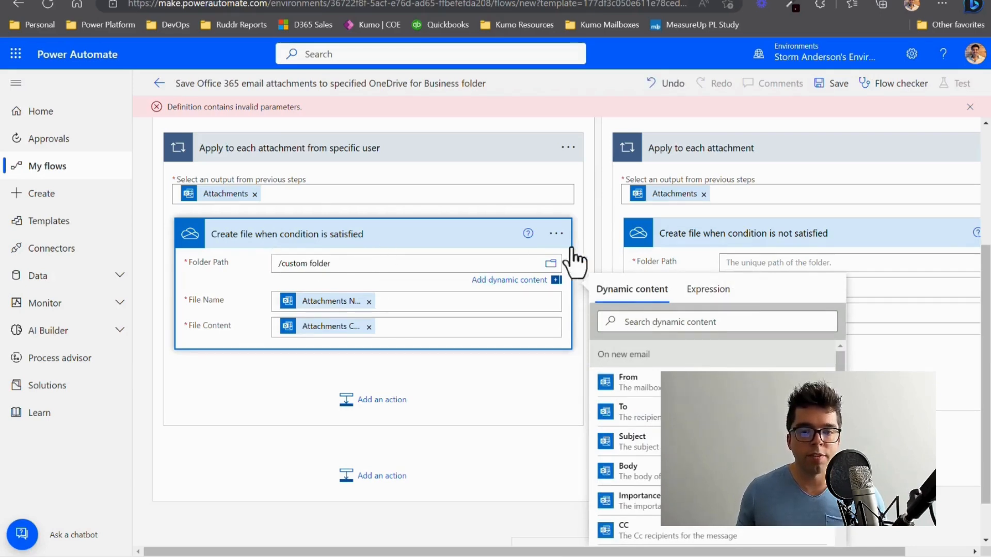
# Step: Set the folder path of the Create file when condition is not satisfied action to /custom folder
pyautogui.click(764, 262)
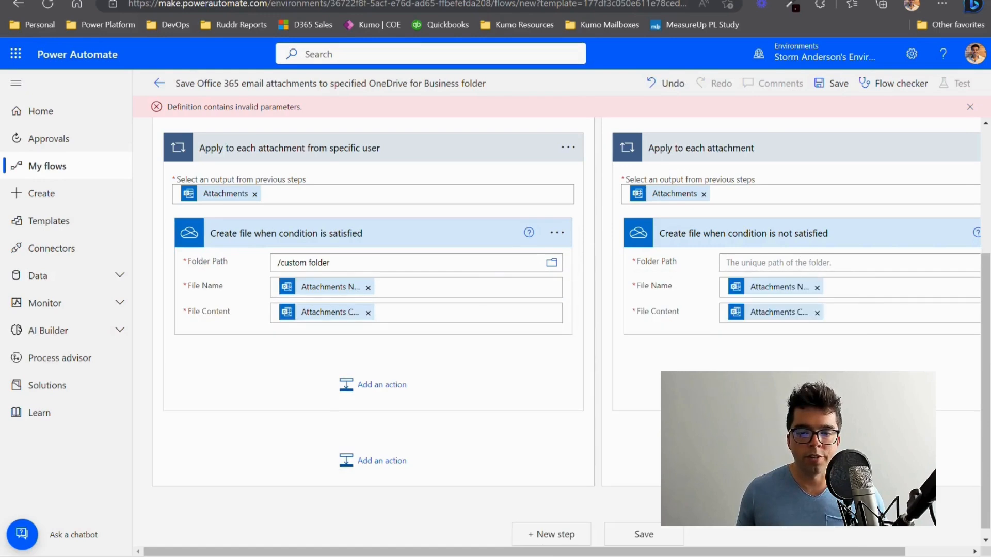
pyautogui.hscroll(2, 557, 331)
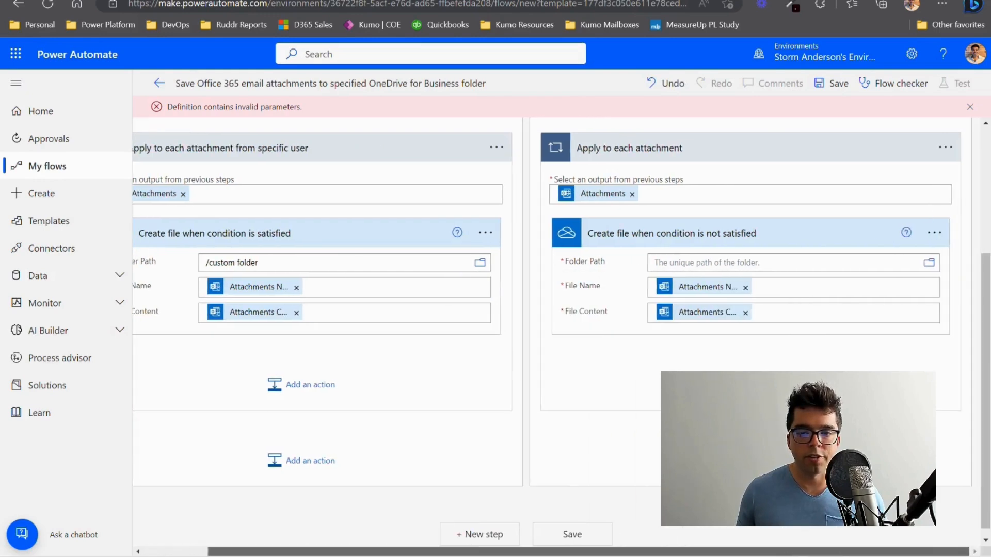
pyautogui.click(928, 264)
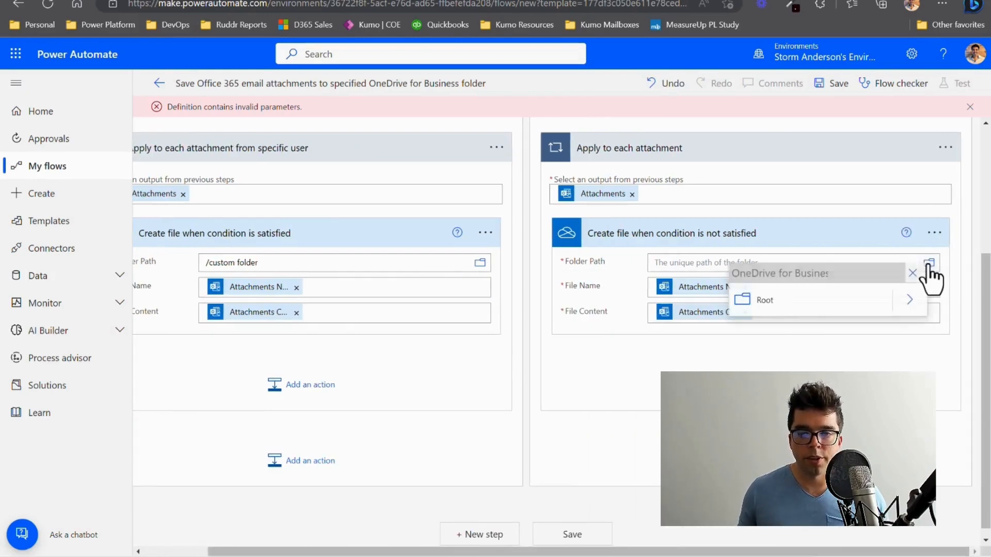
pyautogui.click(907, 311)
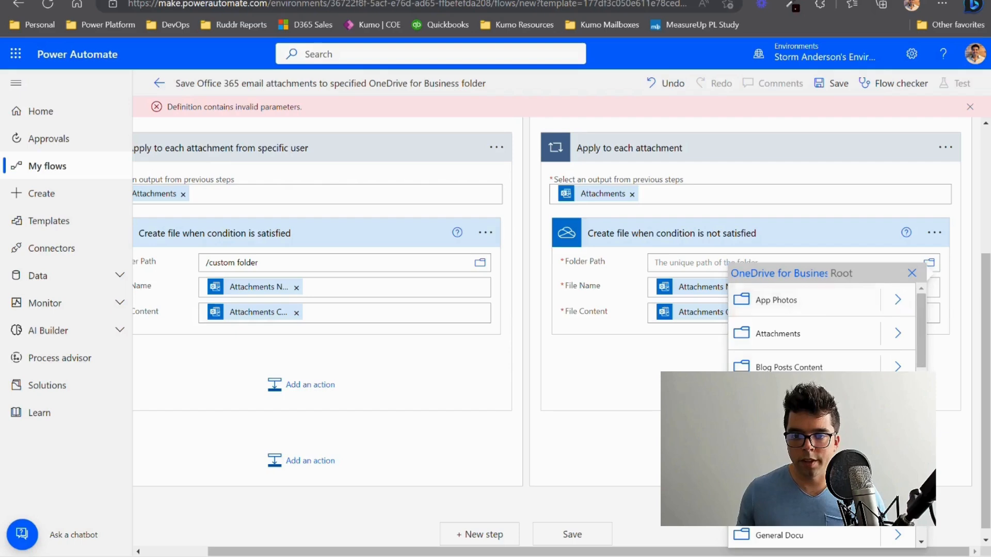
pyautogui.click(780, 435)
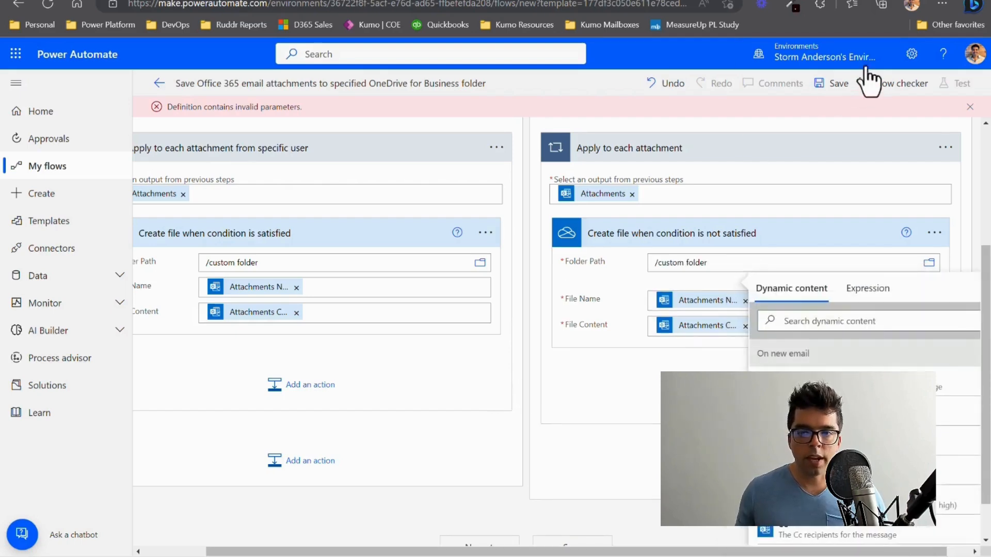
# Step: Save the flow and dismiss the notification banner above the editor
pyautogui.click(831, 87)
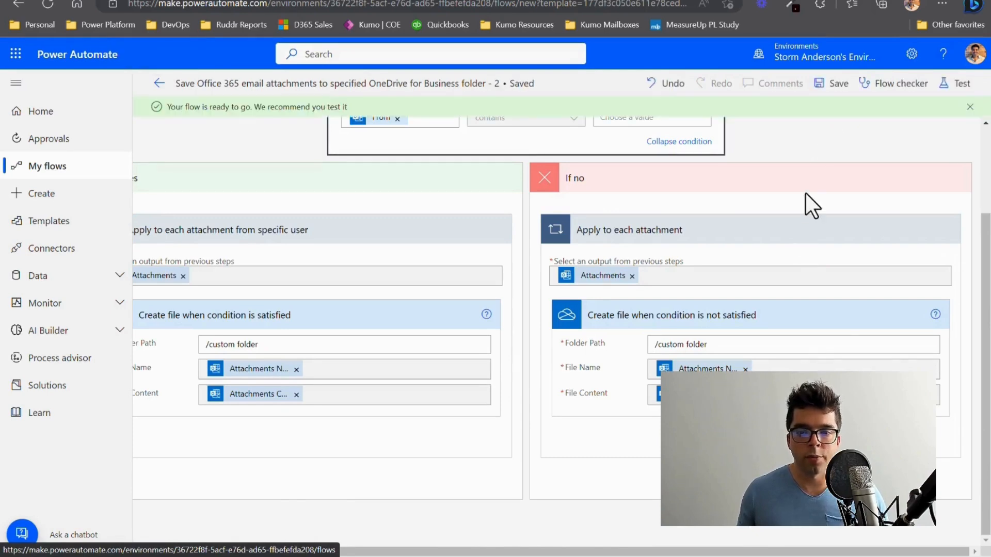
pyautogui.scroll(4, 777, 204)
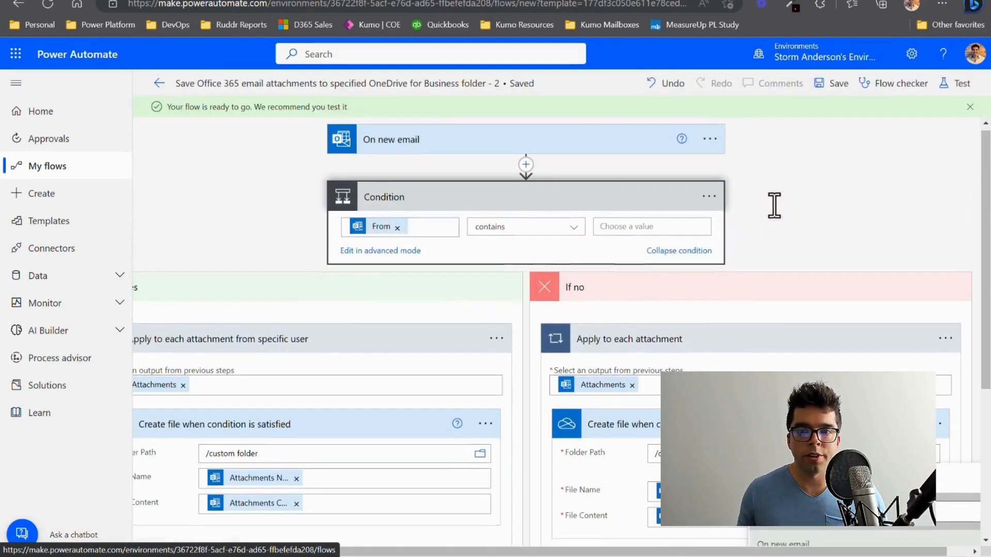
pyautogui.click(969, 109)
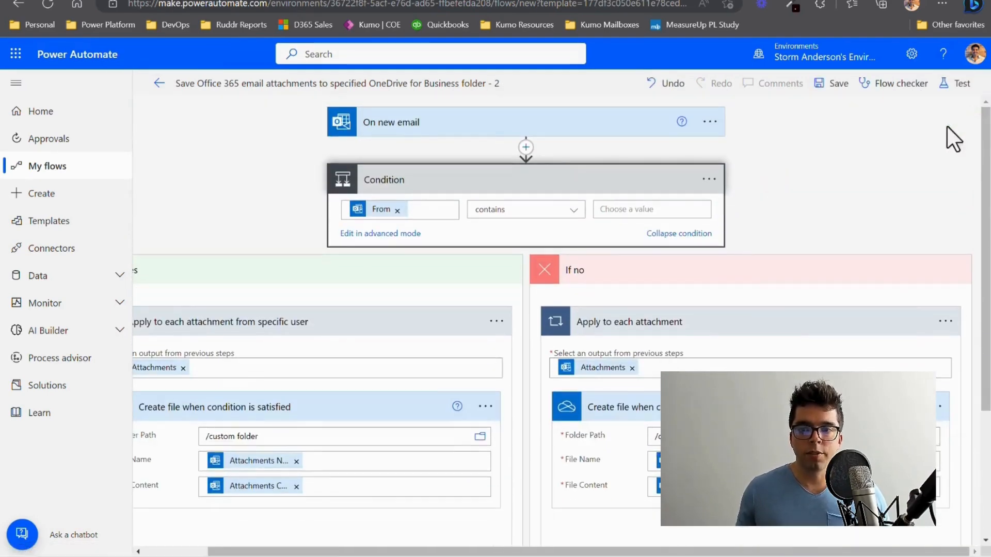
pyautogui.click(948, 91)
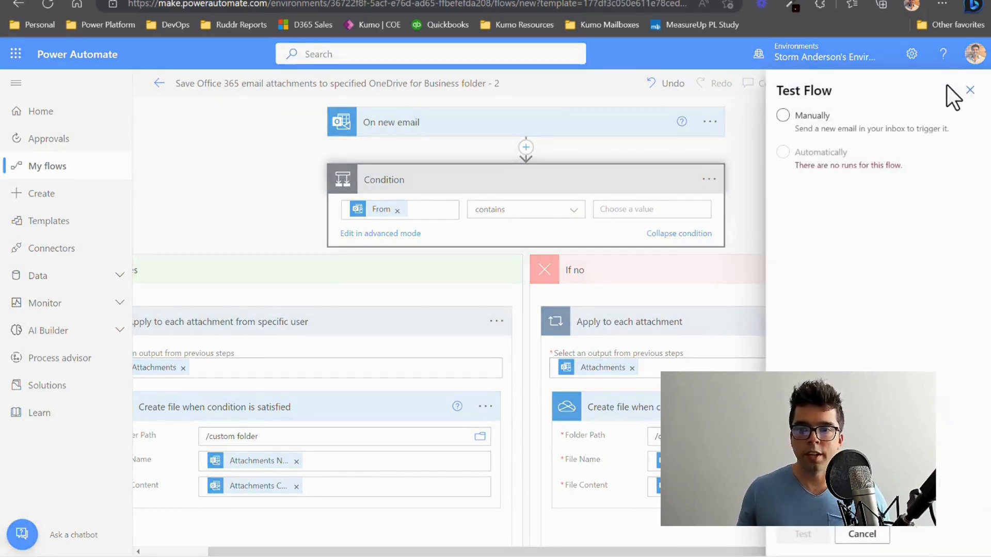
pyautogui.click(809, 128)
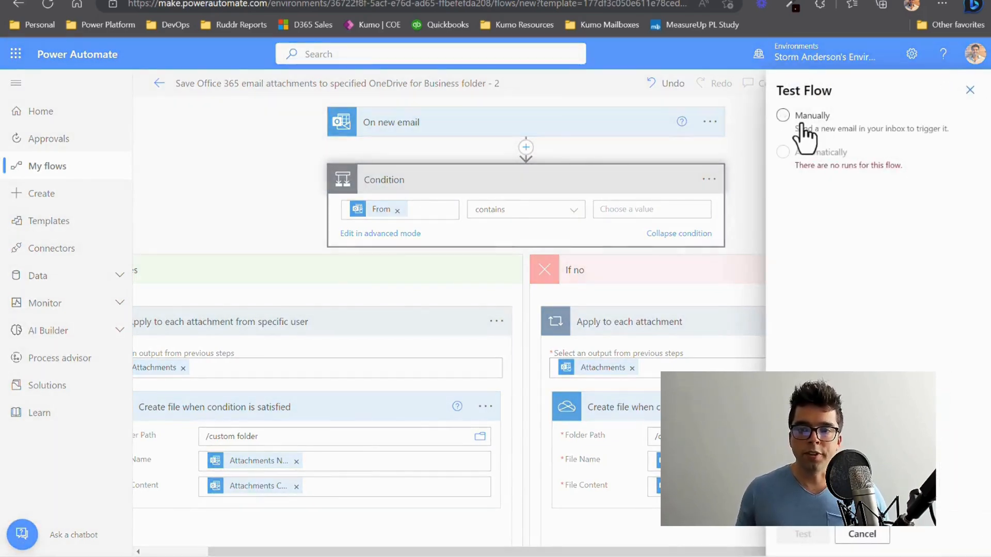
pyautogui.click(970, 90)
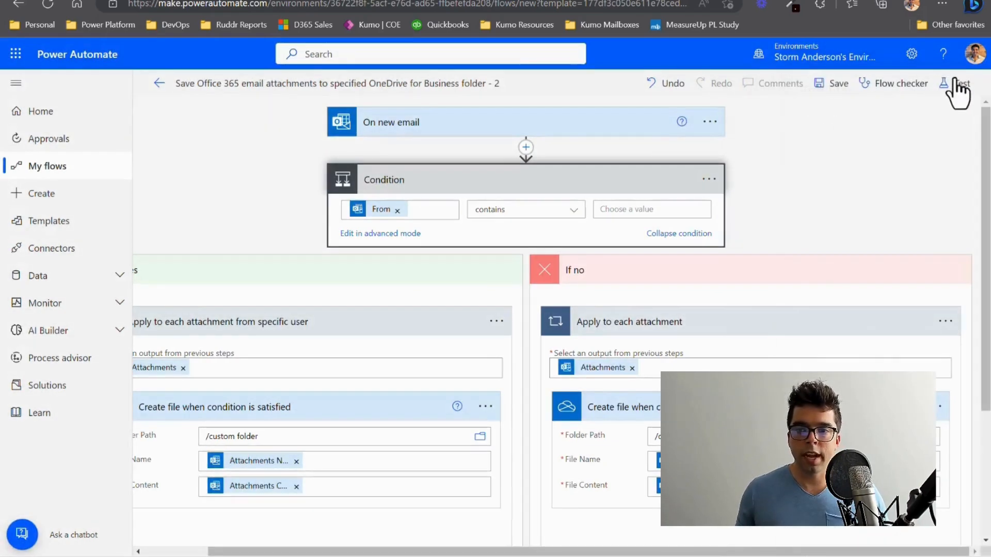
# Step: Run a test of the flow using the Manually option
pyautogui.click(955, 87)
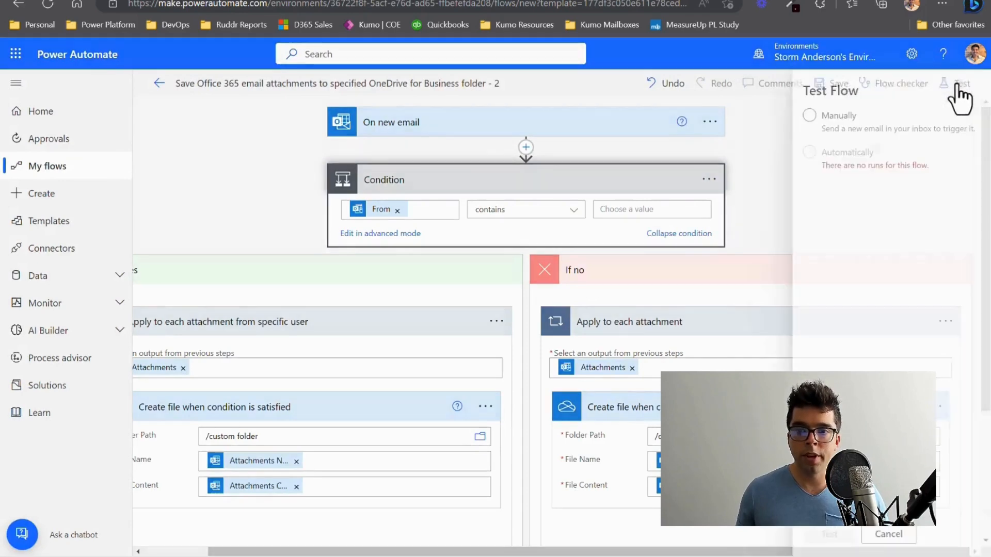
pyautogui.click(829, 126)
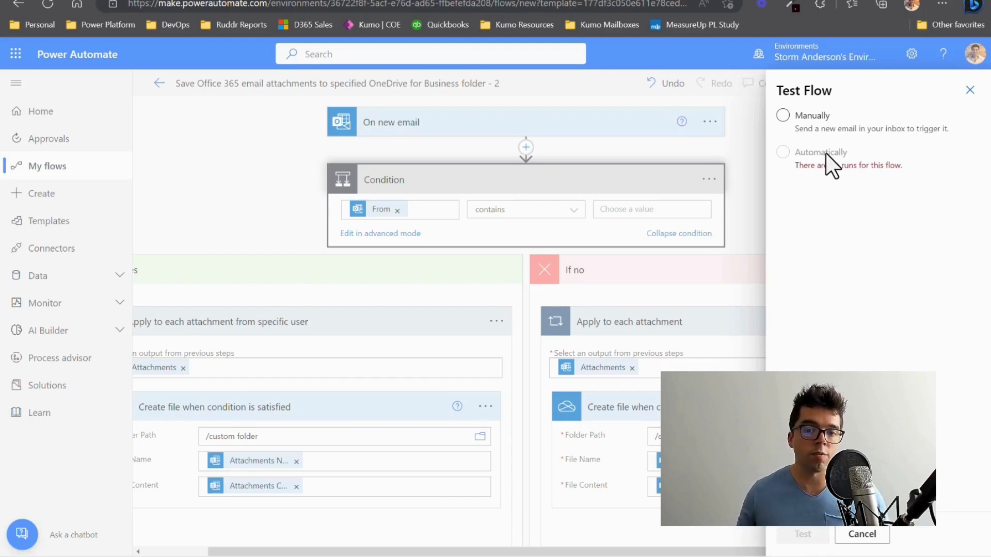
pyautogui.click(812, 117)
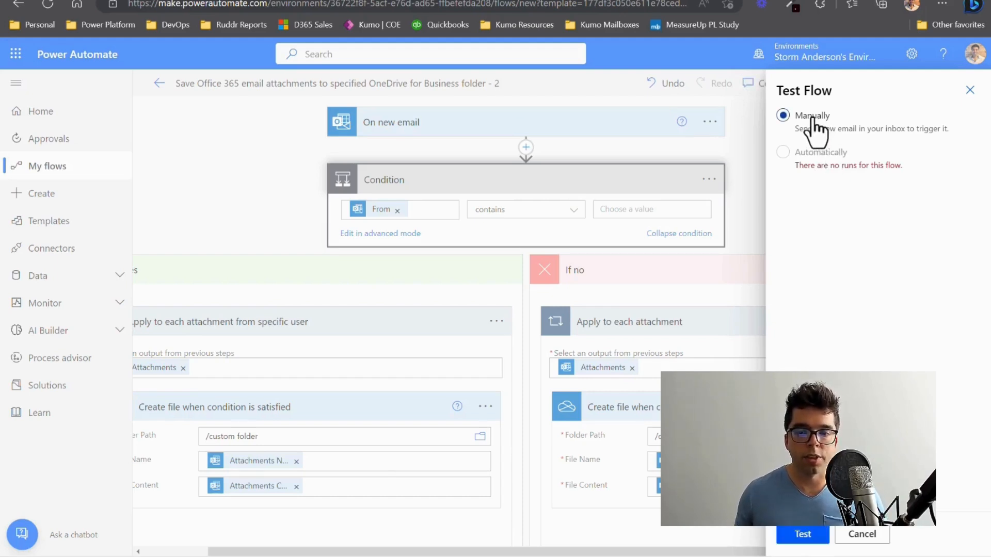
pyautogui.click(803, 534)
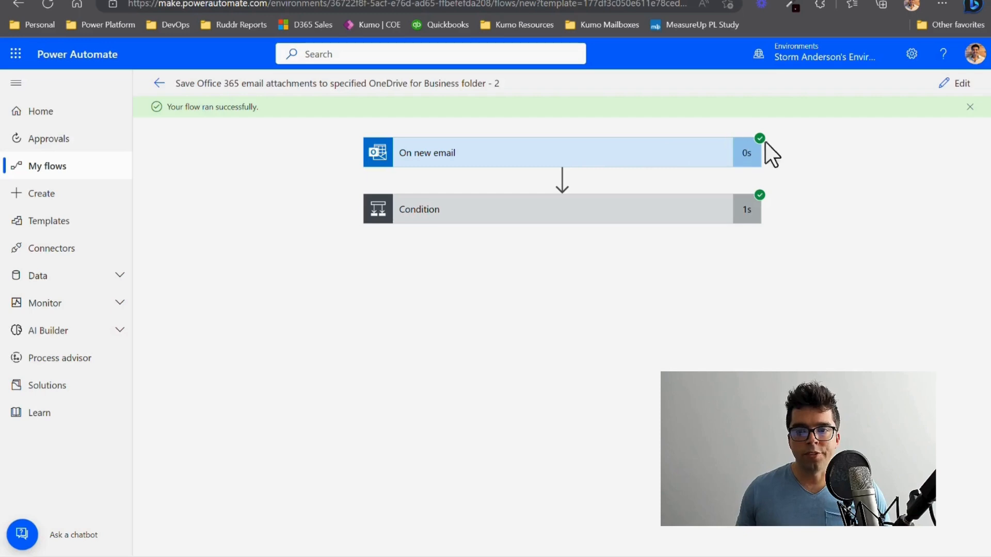
# Step: Examine the run details of the On new email trigger, the Condition, and the Create file action in the If yes branch
pyautogui.click(611, 151)
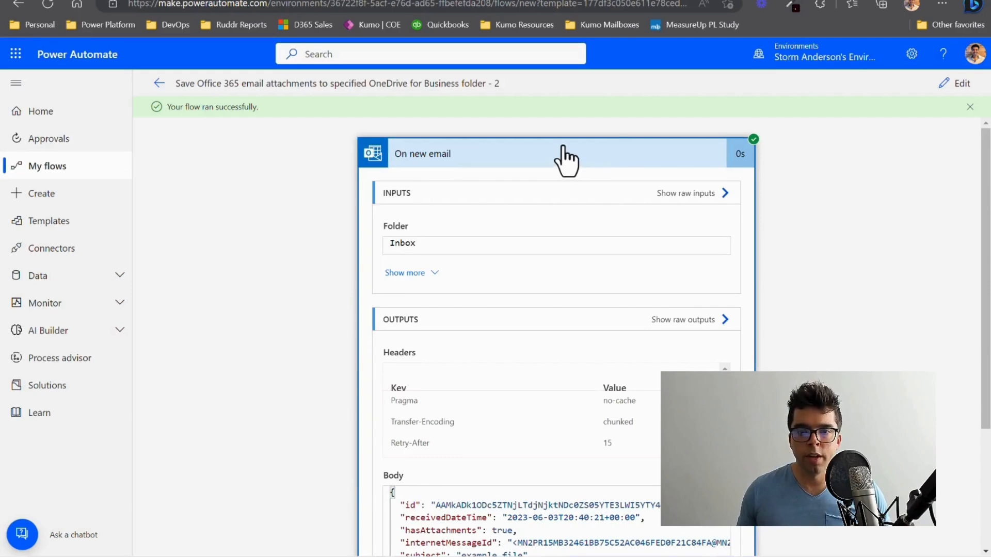
pyautogui.click(739, 159)
pyautogui.click(556, 219)
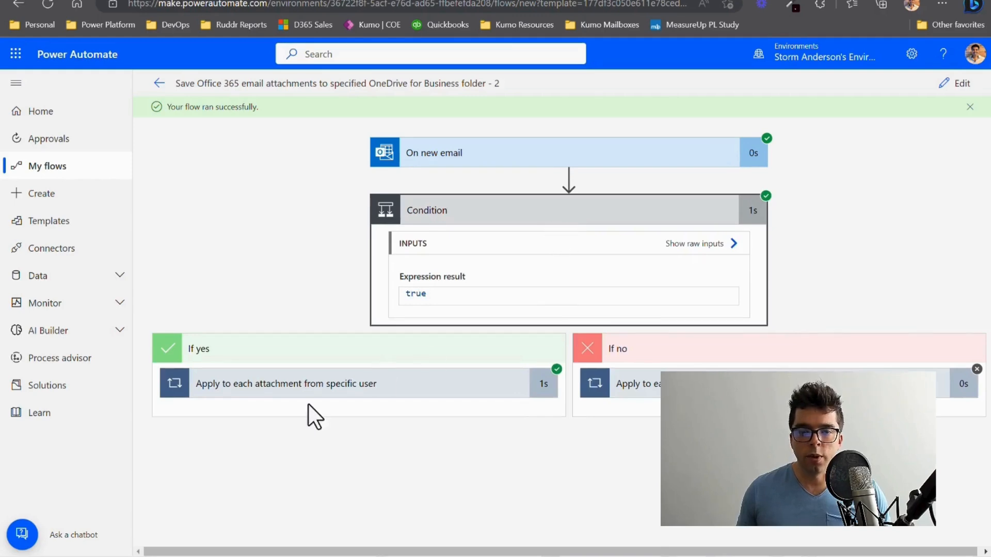
pyautogui.click(316, 391)
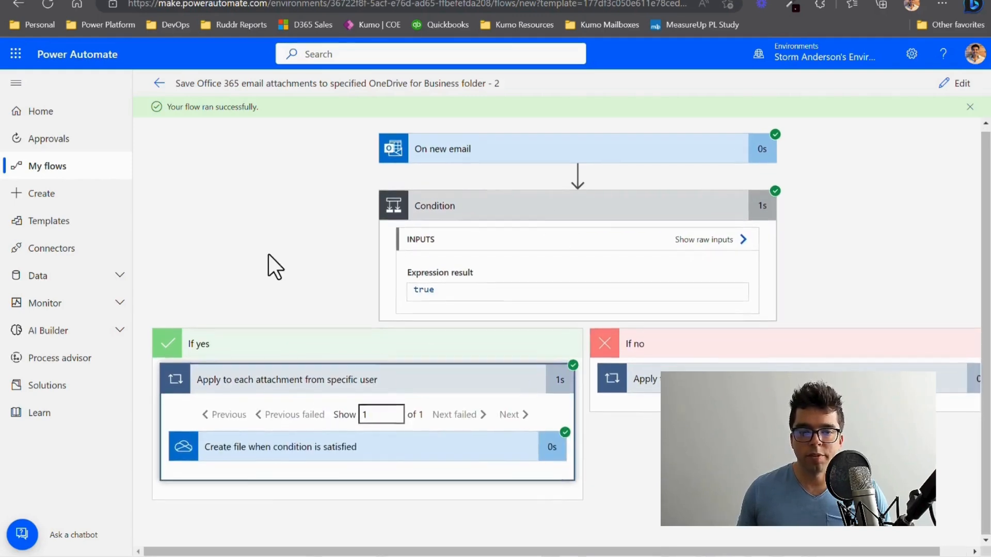
pyautogui.click(256, 450)
pyautogui.scroll(-2, 261, 443)
pyautogui.scroll(-2, 261, 444)
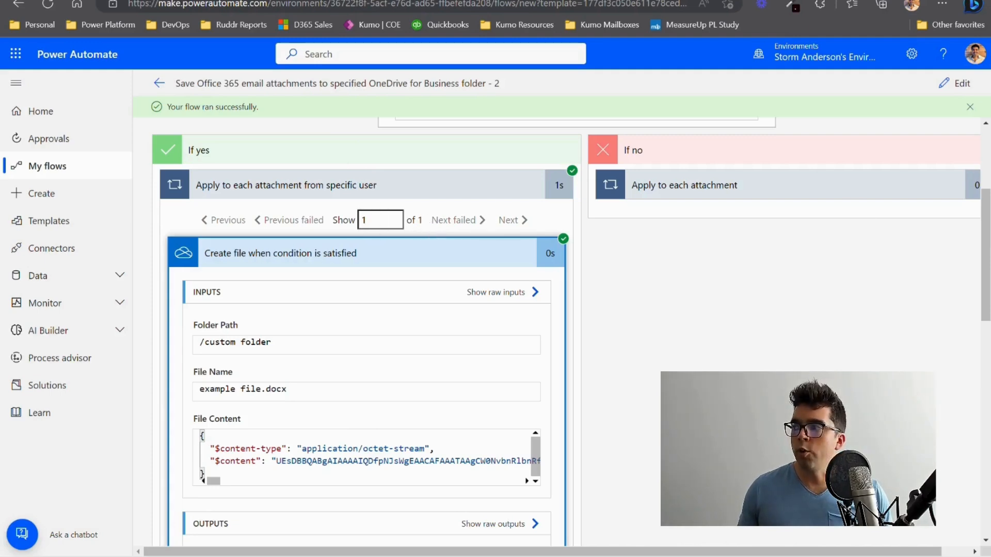
# Step: Switch to the custom folder in OneDrive and refresh it to check for the saved attachment
pyautogui.moveTo(990, 134); pyautogui.dragTo(268, 1)
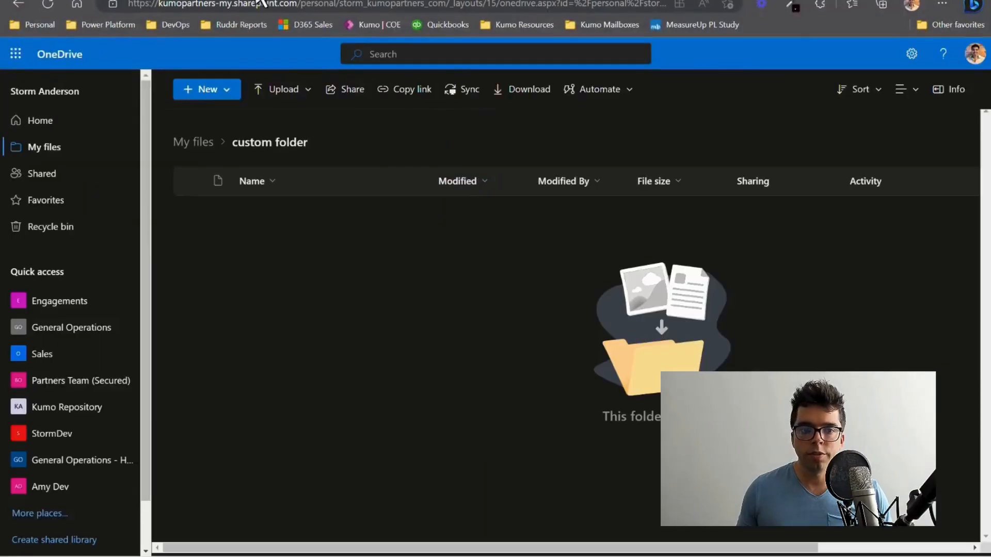
pyautogui.click(54, 3)
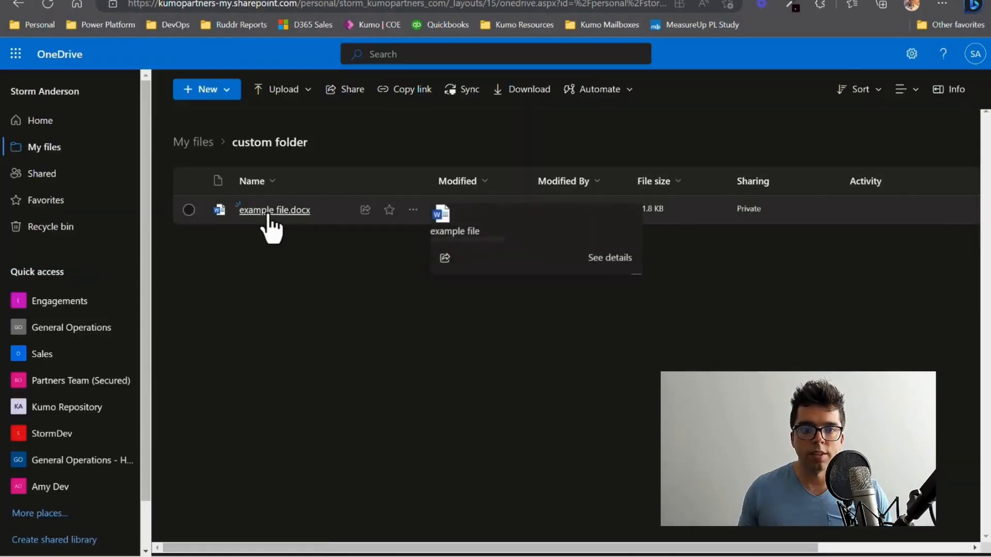
# Step: Switch back to Power Automate and open the template gallery
pyautogui.click(983, 0)
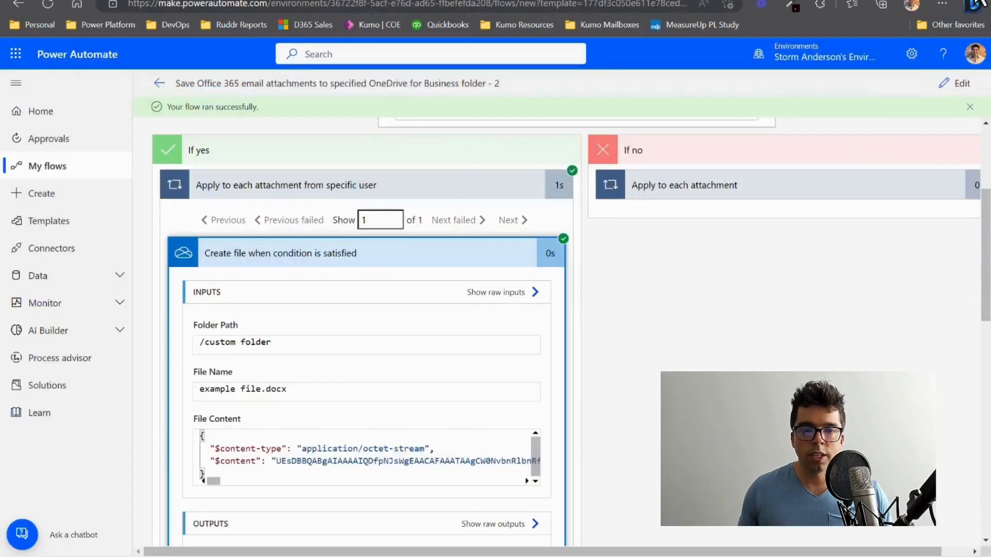
pyautogui.click(73, 231)
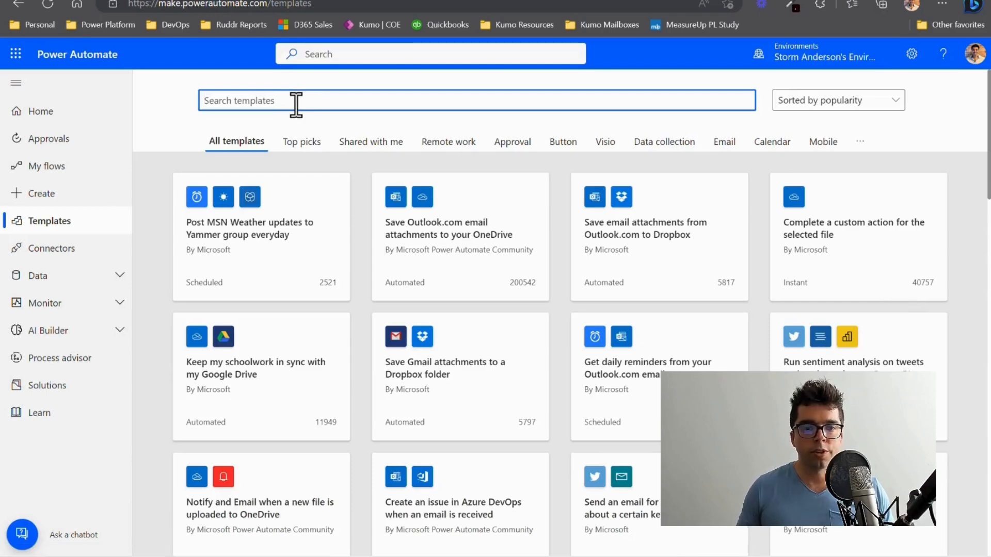
# Step: Search the templates for "get daily reminder" and start a flow from "Get daily reminders in your Office 365 email account"
pyautogui.write('get dail')
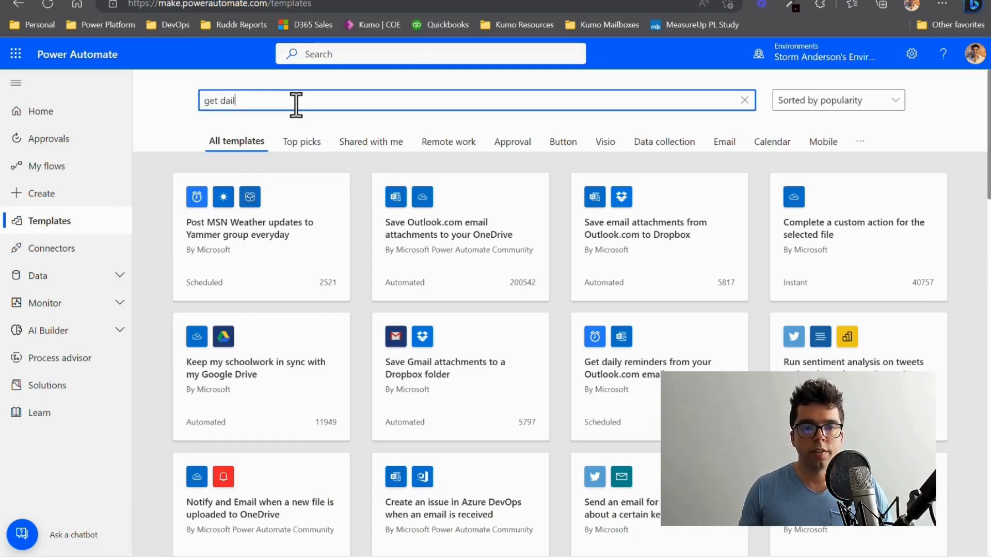
pyautogui.write('y reminder')
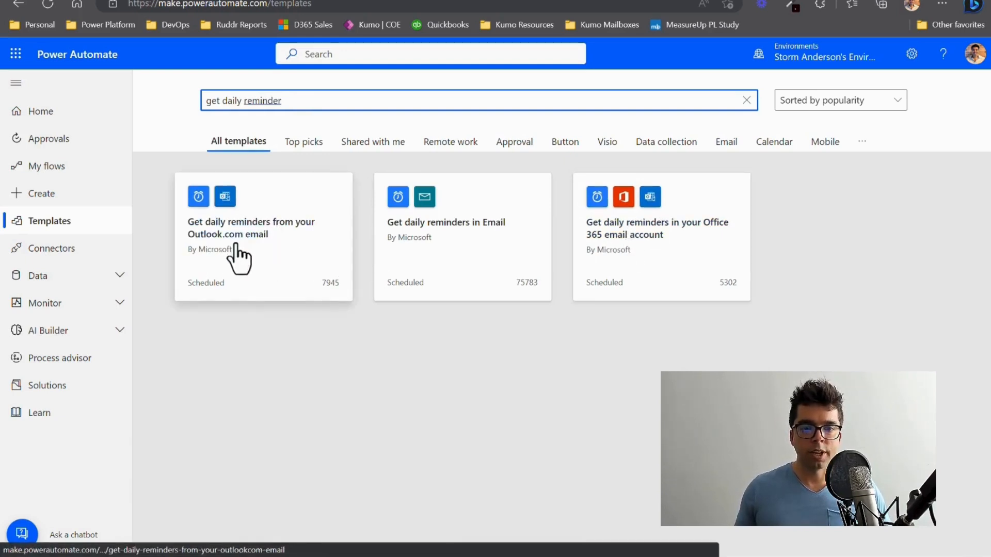
pyautogui.click(687, 255)
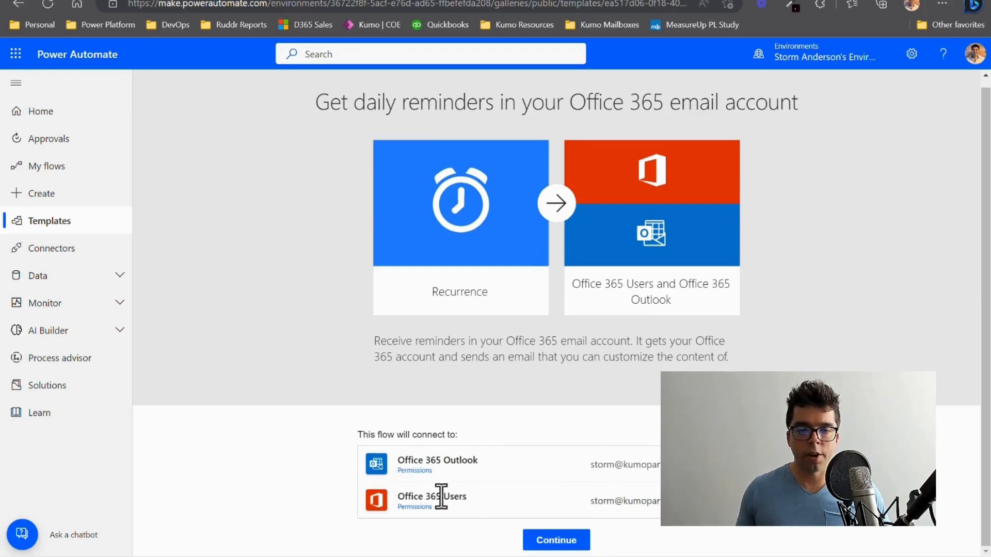
pyautogui.click(552, 540)
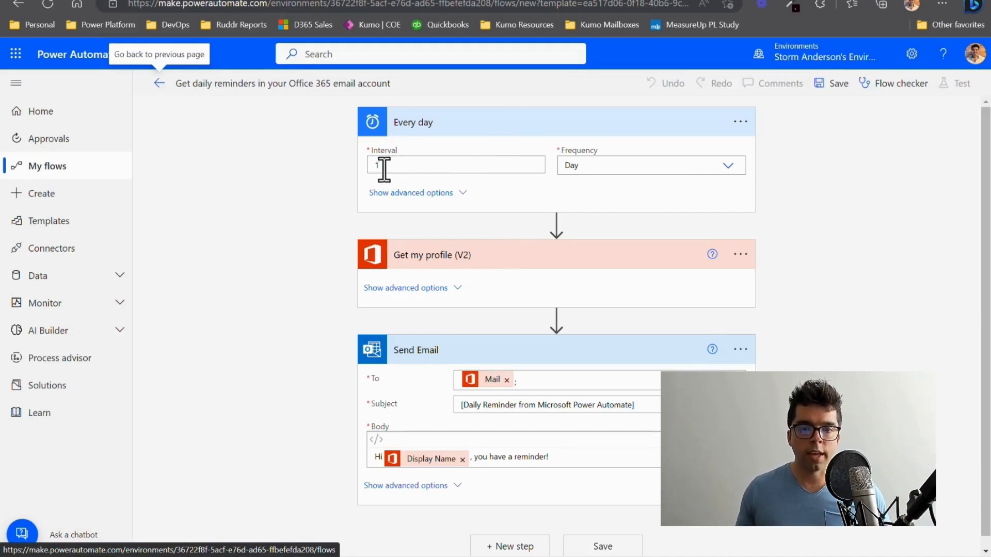
# Step: Set the Every day trigger's advanced option At these hours to 9 and collapse the trigger
pyautogui.click(417, 192)
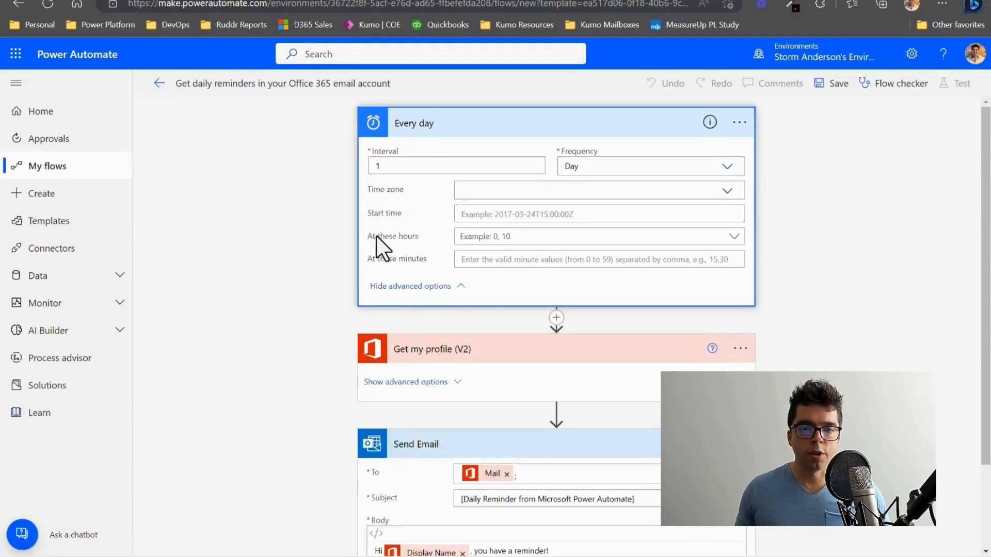
pyautogui.click(561, 237)
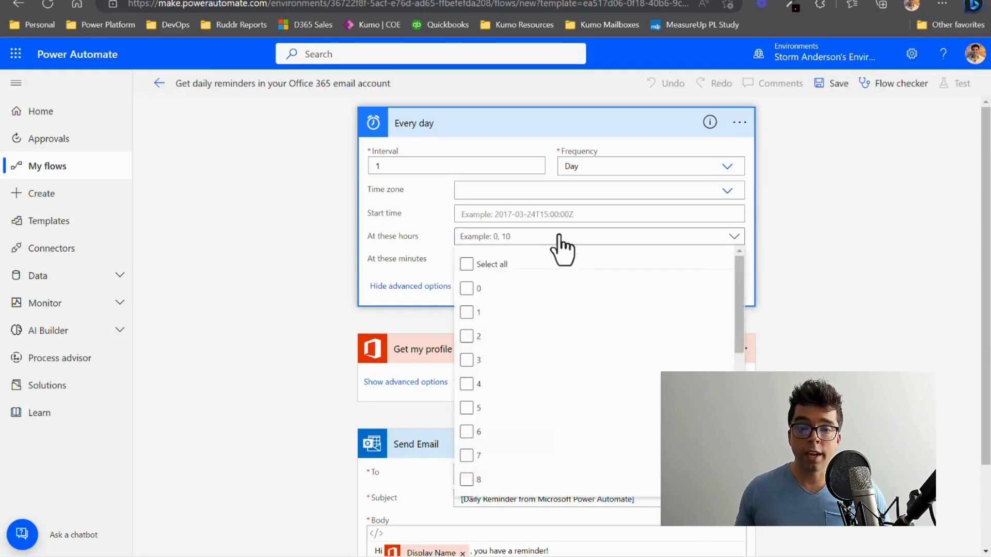
pyautogui.scroll(-2, 557, 363)
pyautogui.click(493, 438)
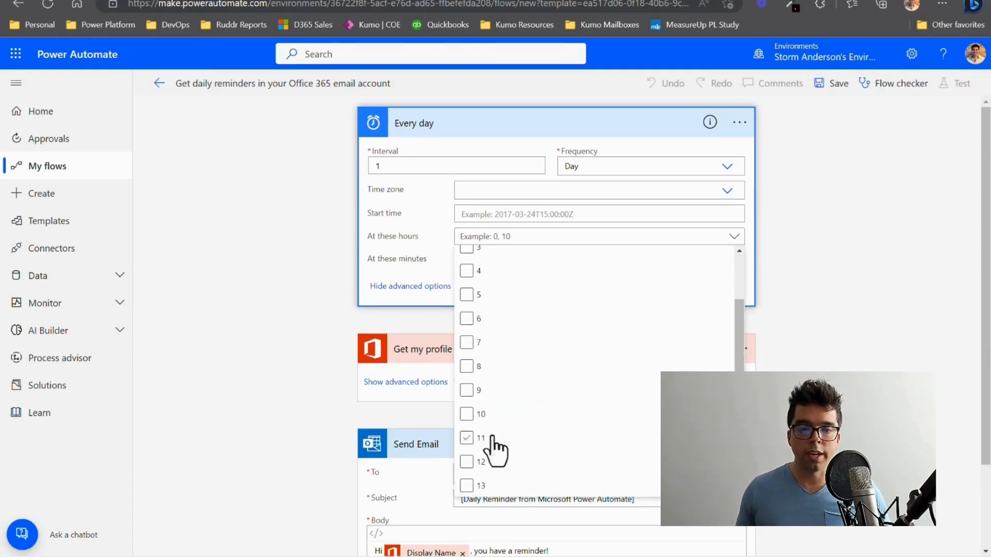
pyautogui.click(467, 397)
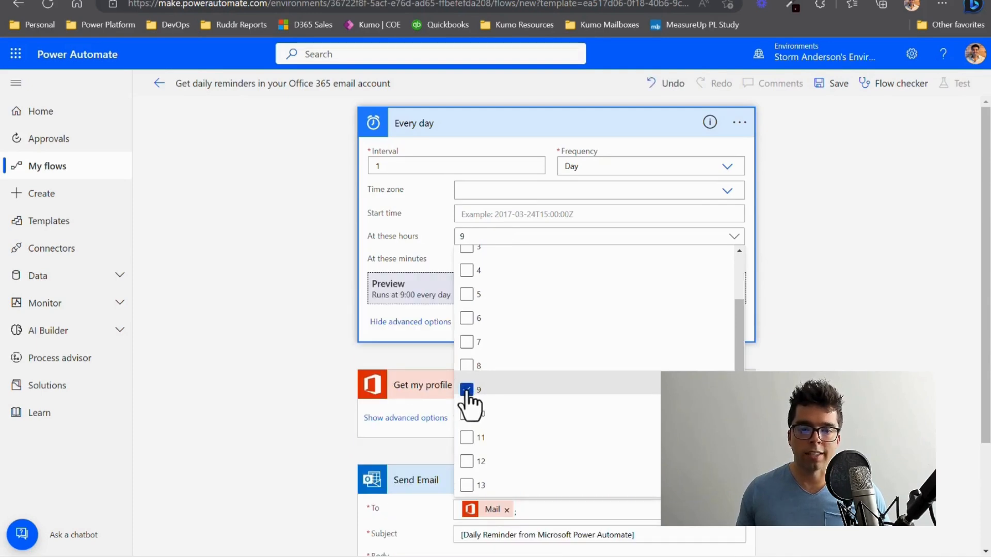
pyautogui.click(471, 122)
pyautogui.click(471, 124)
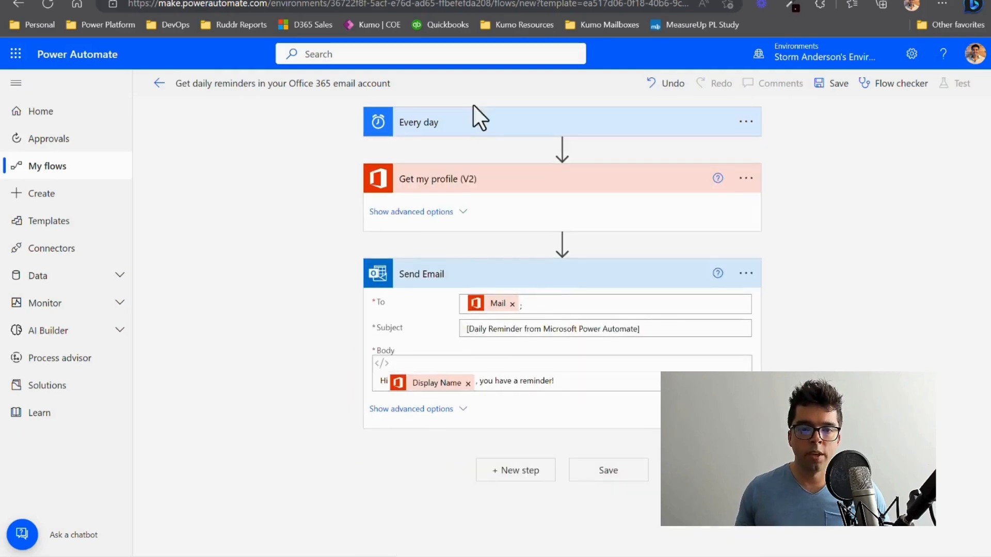
# Step: Examine the advanced options and connection settings of the Get my profile (V2) and Send Email actions
pyautogui.click(437, 211)
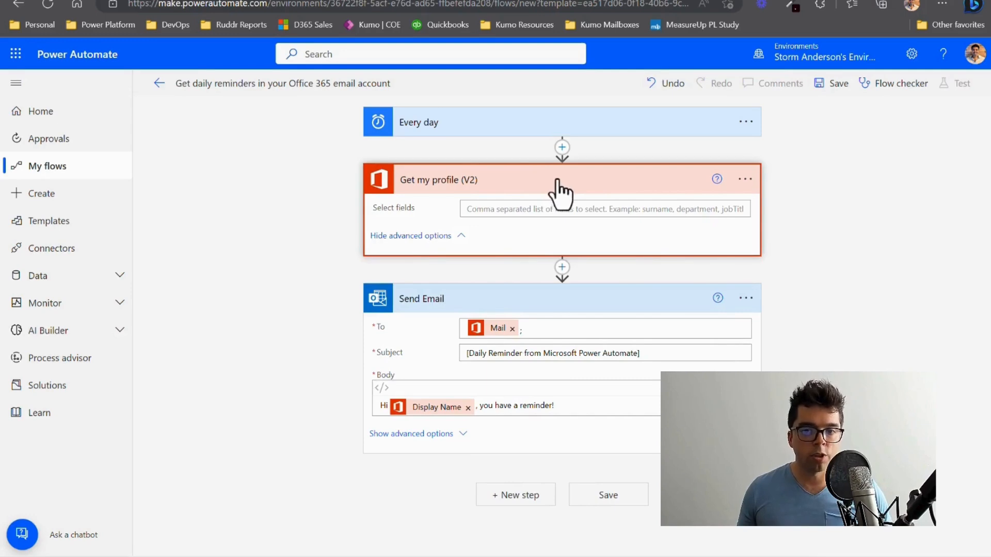
pyautogui.click(741, 179)
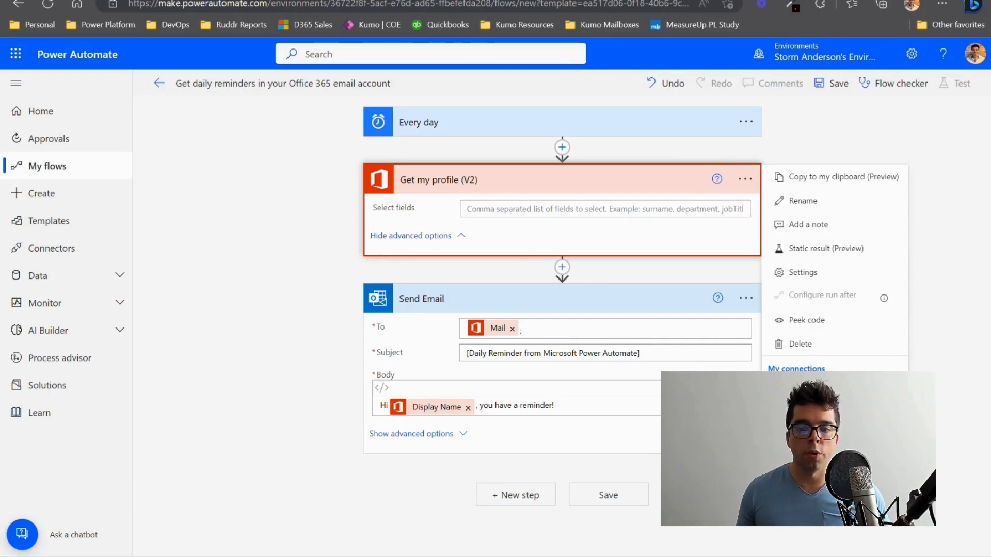
pyautogui.click(823, 132)
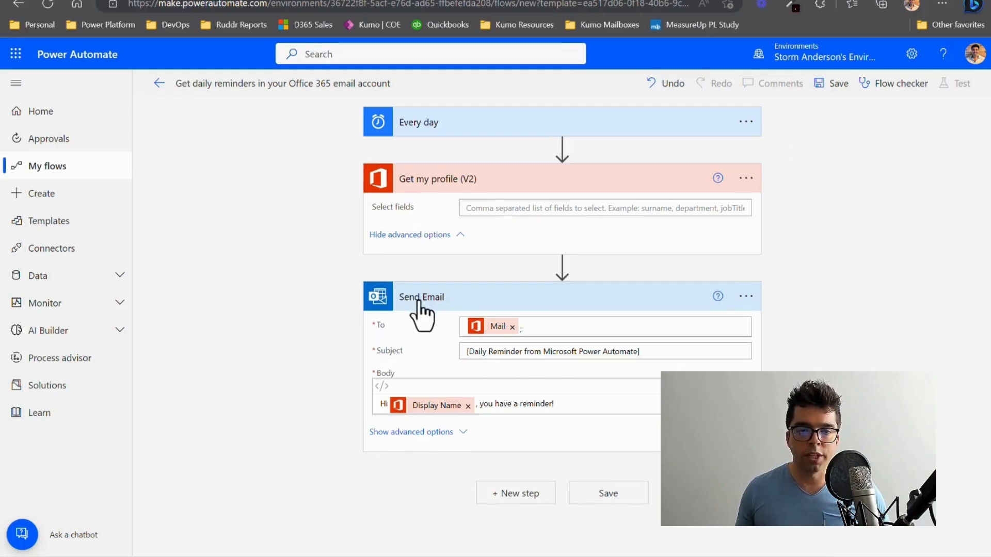
pyautogui.click(753, 298)
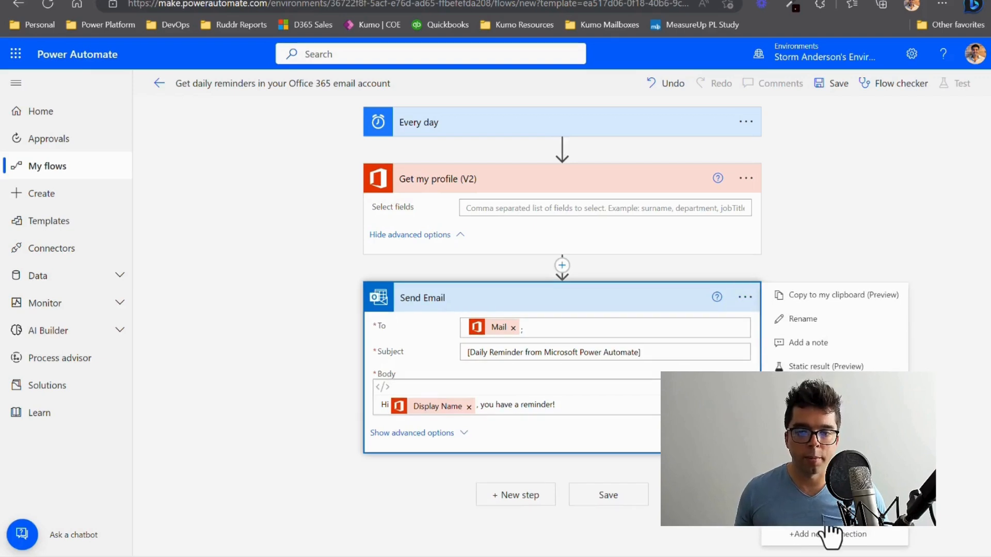
pyautogui.click(827, 235)
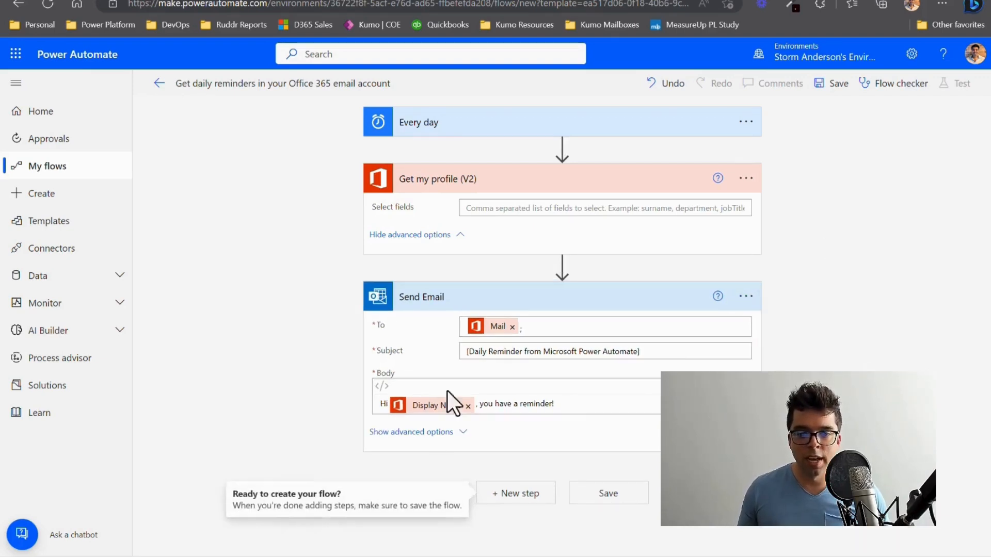
pyautogui.click(433, 434)
pyautogui.scroll(-3, 296, 418)
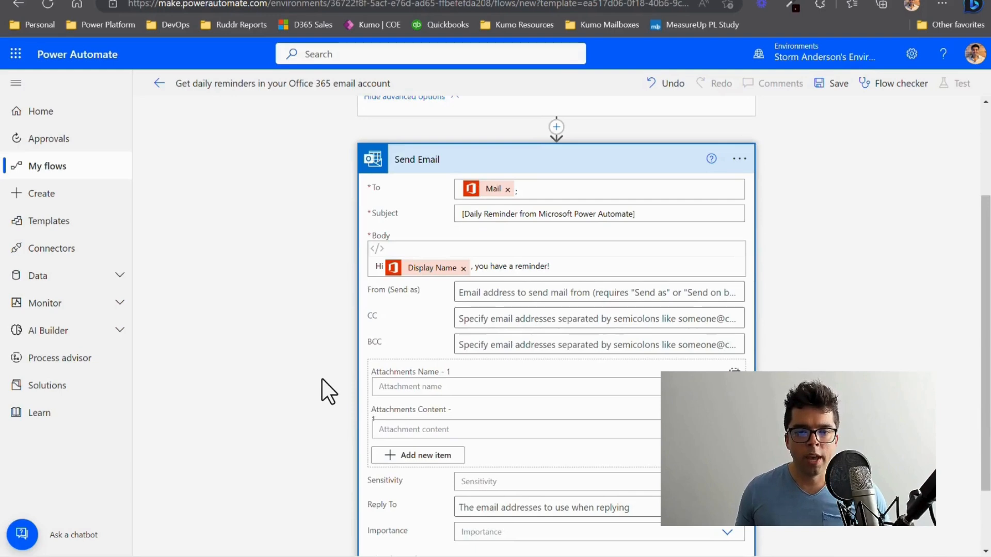
pyautogui.scroll(3, 336, 345)
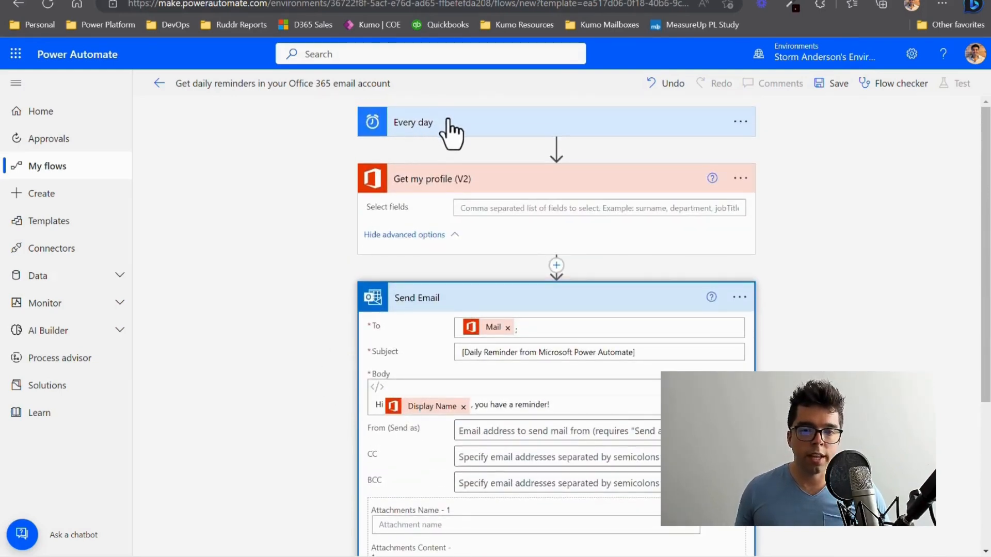
# Step: Add the line "- remember to put in your timesheets for the day before" to the Send Email body
pyautogui.scroll(-3, 460, 248)
pyautogui.click(580, 266)
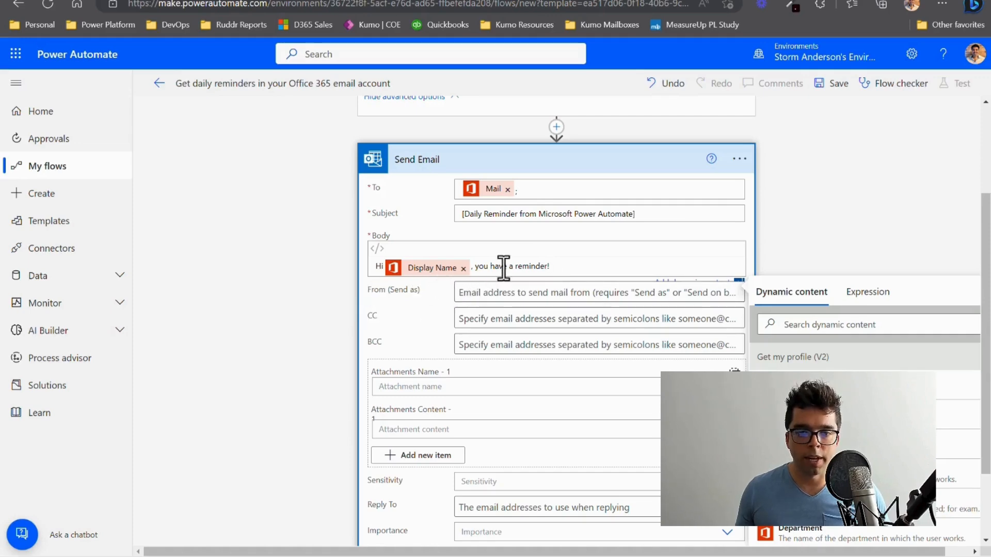
pyautogui.press('Return')
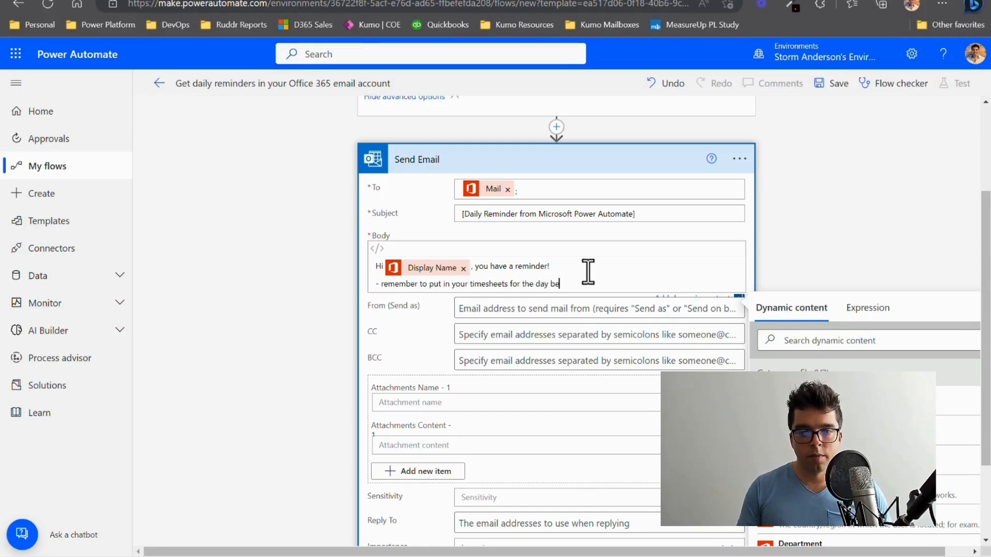
pyautogui.write('fore')
# Step: Add the line "- remember to stretch everyday for 10 minutes, at least 4 different times per day" to the Send Email body
pyautogui.press('Return')
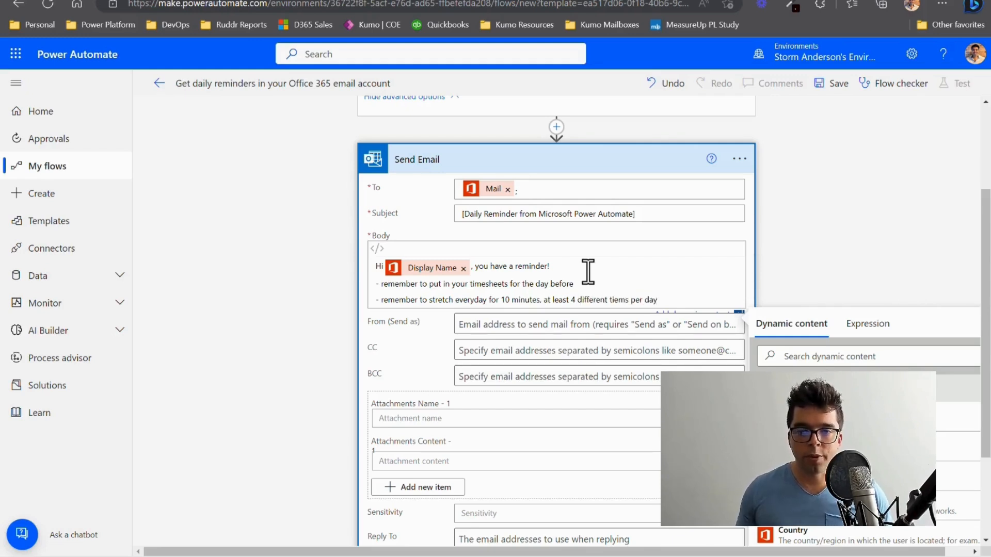
pyautogui.doubleClick(622, 300)
pyautogui.write('times')
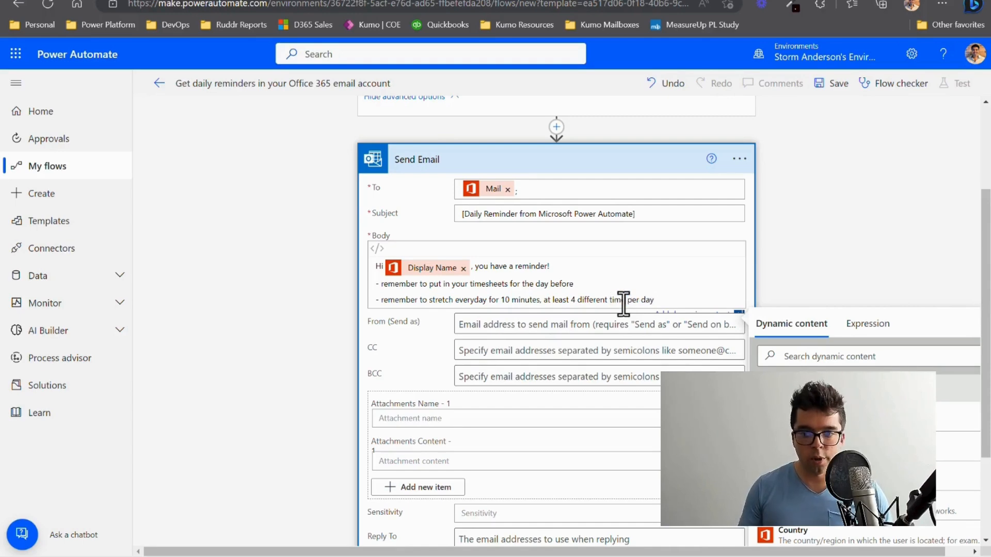
pyautogui.click(703, 300)
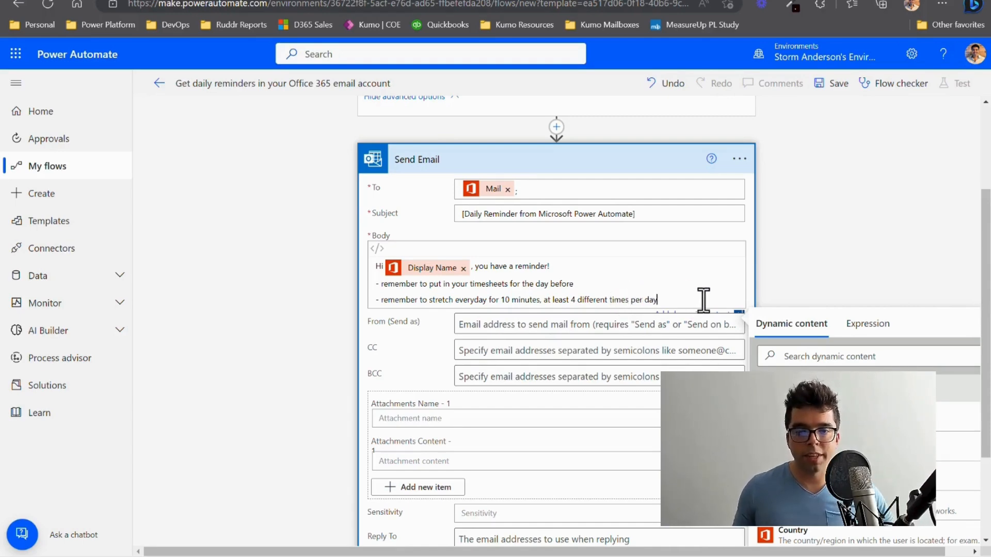
pyautogui.click(830, 245)
# Step: Review the Every day trigger's frequency options and the rest of the flow, and save the flow
pyautogui.scroll(3, 830, 245)
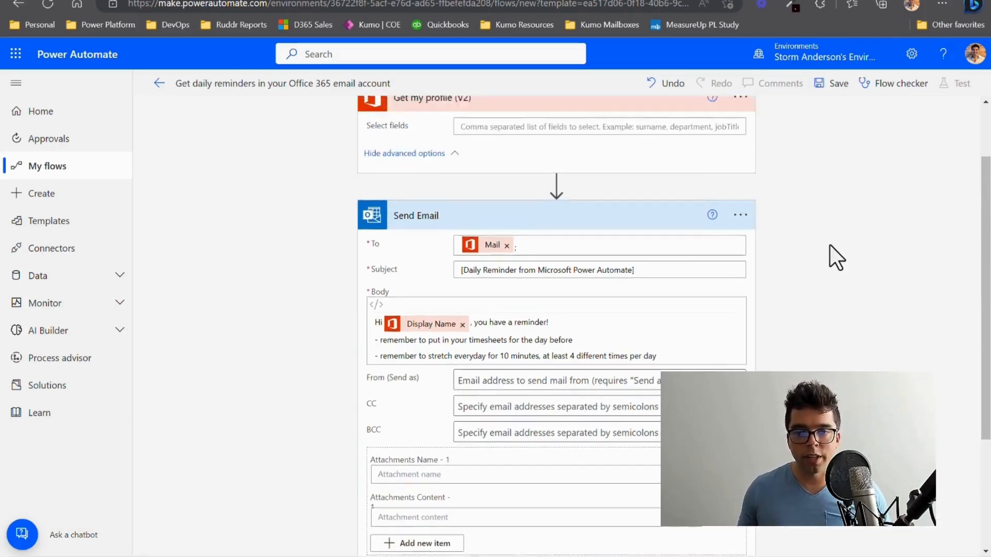
pyautogui.click(478, 126)
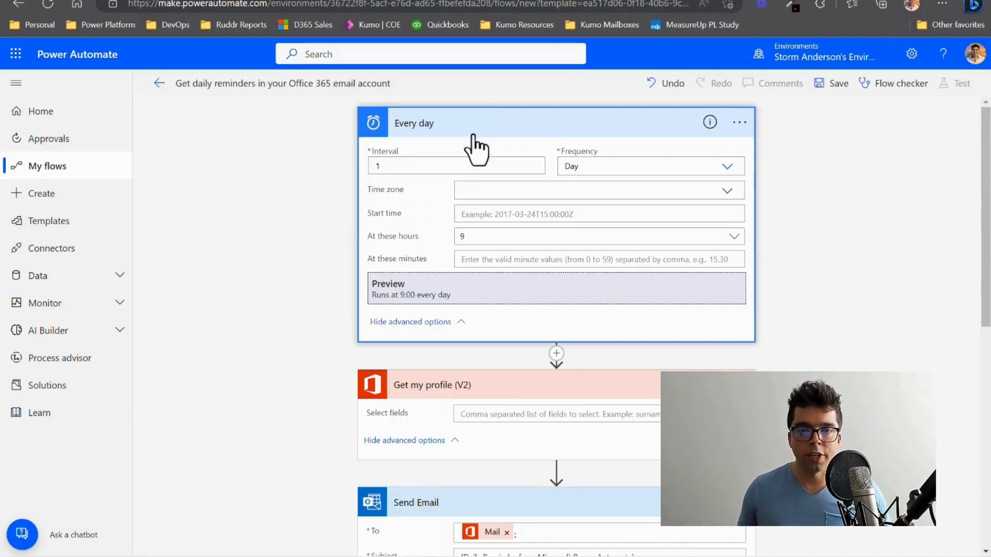
pyautogui.click(617, 165)
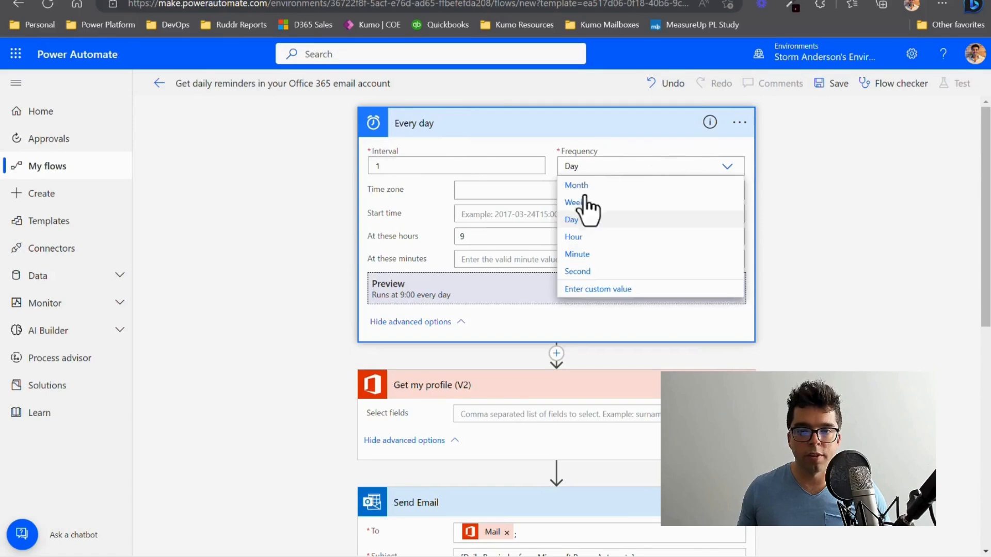
pyautogui.click(408, 242)
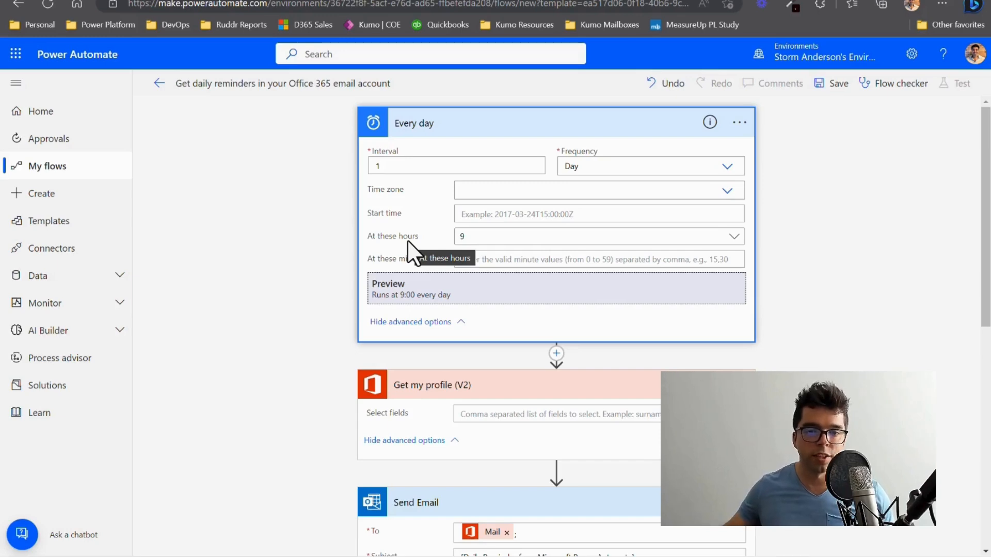
pyautogui.scroll(-7, 816, 252)
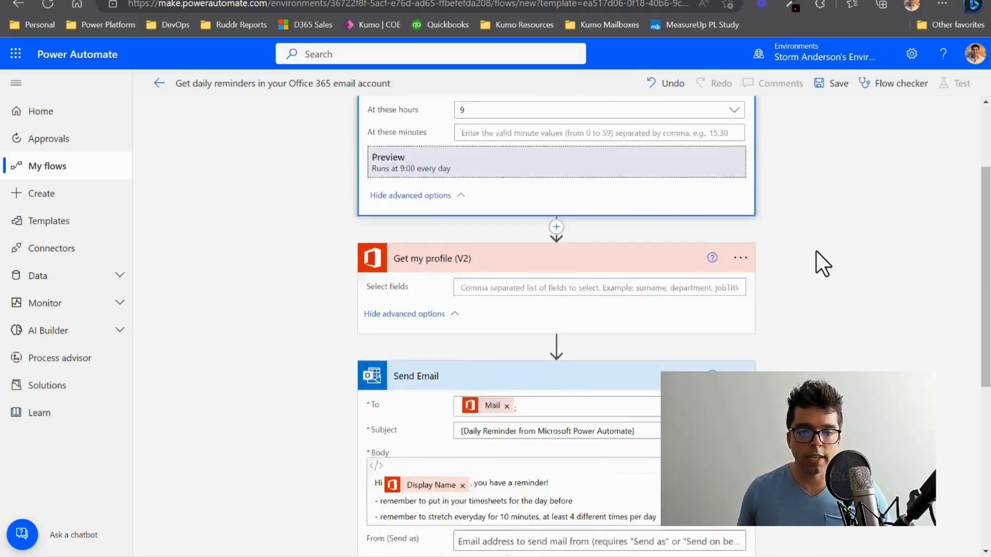
pyautogui.scroll(-2, 816, 251)
pyautogui.scroll(9, 816, 251)
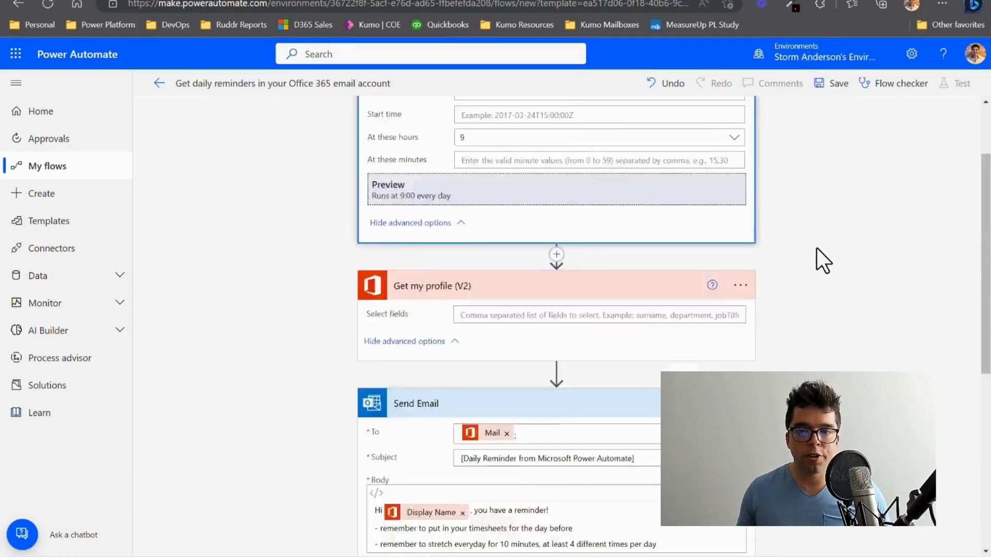
pyautogui.click(832, 85)
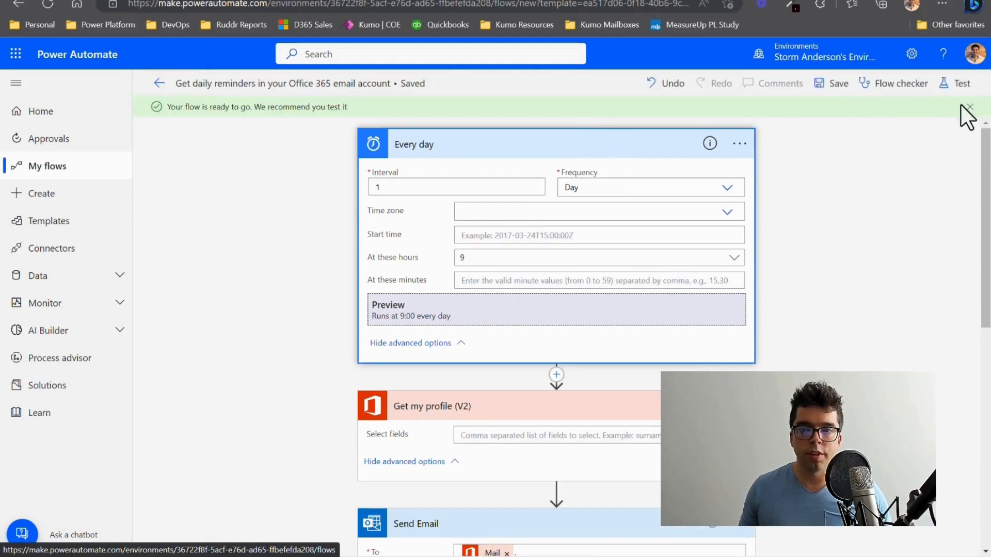
pyautogui.click(969, 107)
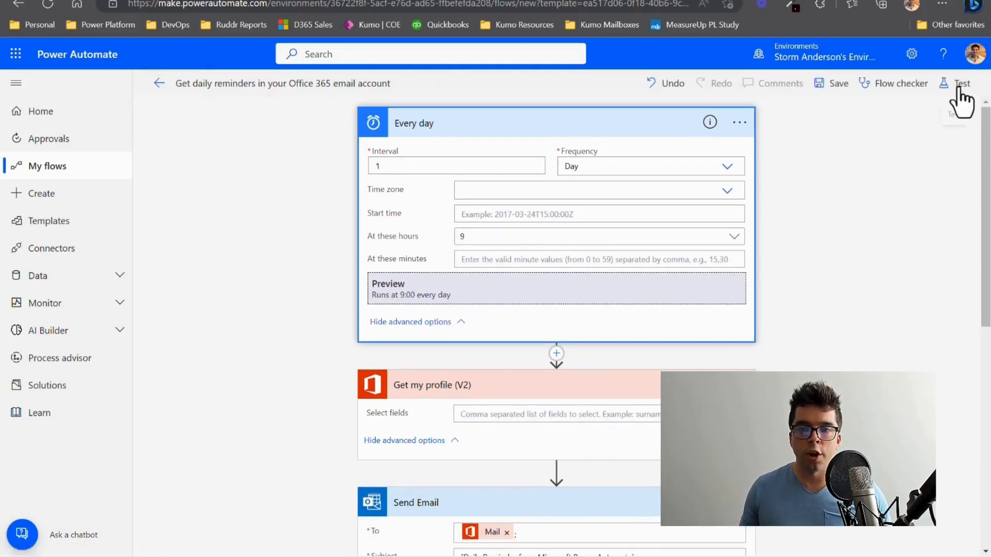
# Step: Examine the Automatically and Manually test options for the flow and leave without starting a test
pyautogui.click(959, 87)
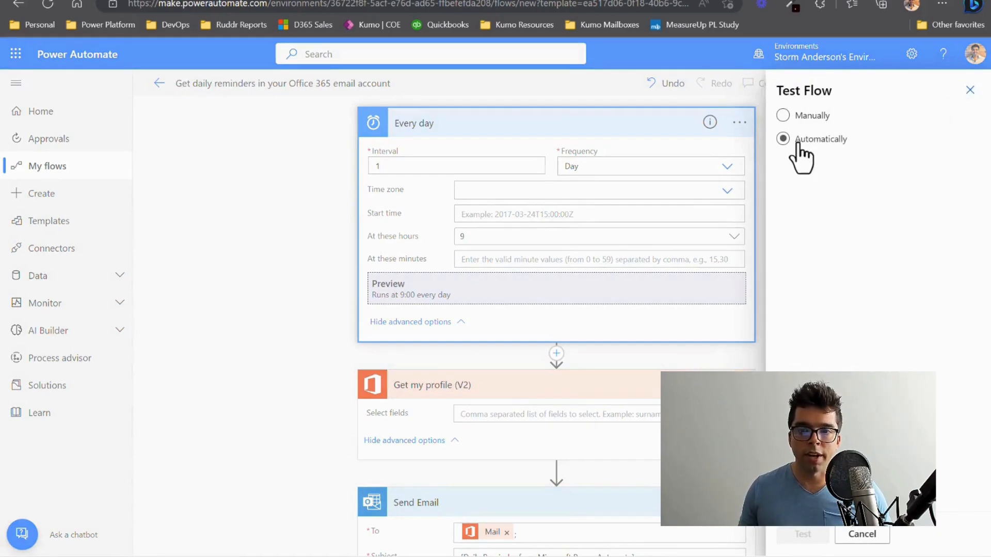
pyautogui.click(802, 145)
pyautogui.click(831, 161)
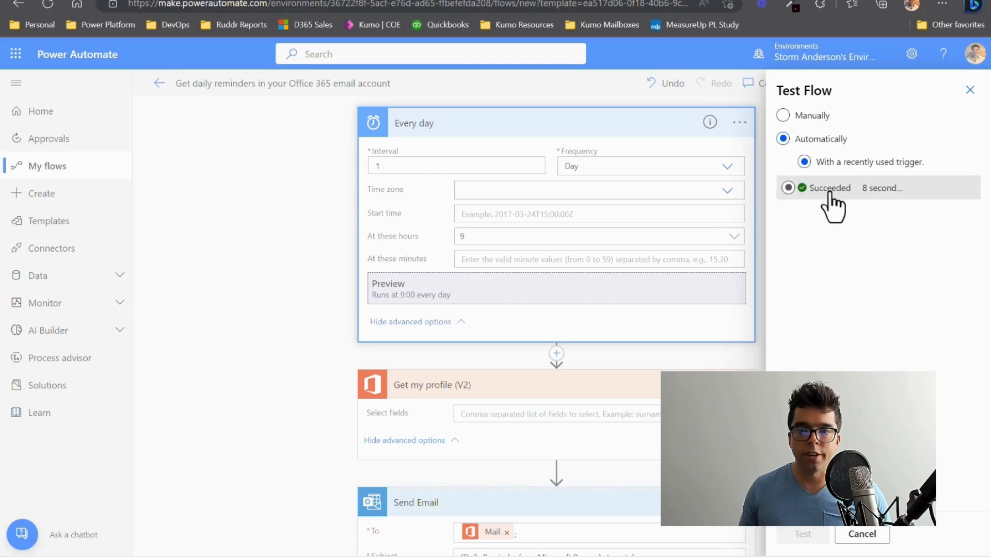
pyautogui.click(811, 116)
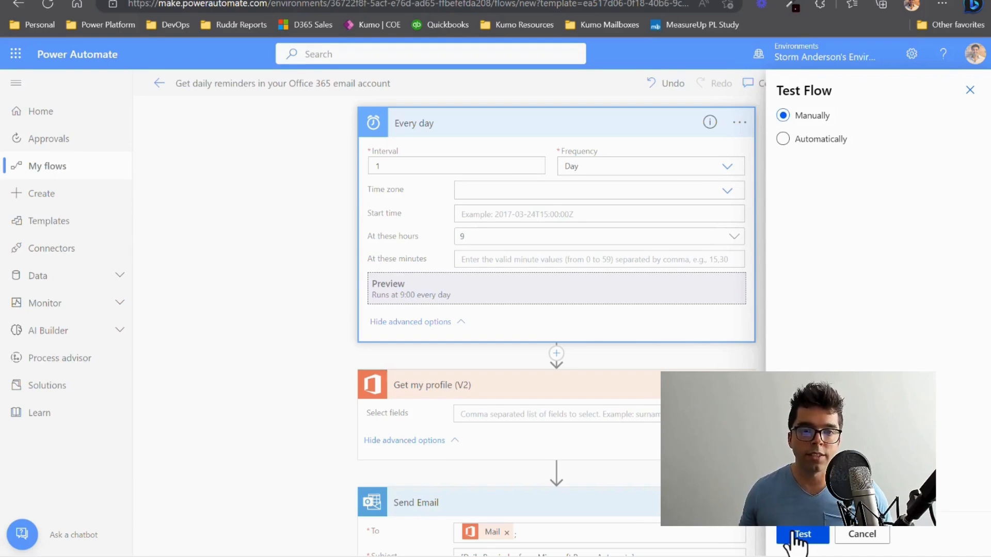
pyautogui.click(863, 538)
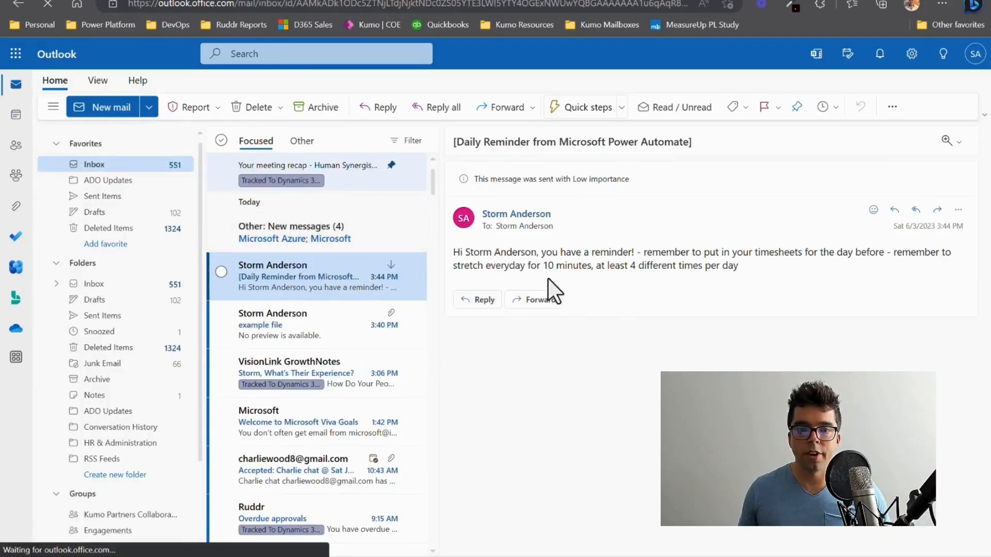
# Step: Switch to the Outlook inbox and read the reminder lines in the "[Daily Reminder from Microsoft Power Automate]" email
pyautogui.moveTo(642, 252); pyautogui.dragTo(869, 253)
pyautogui.click(785, 272)
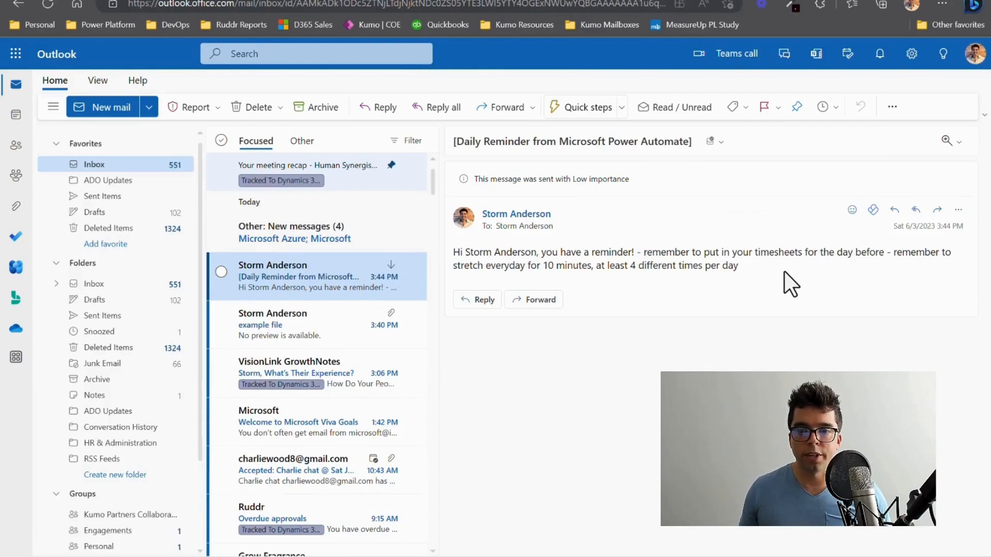